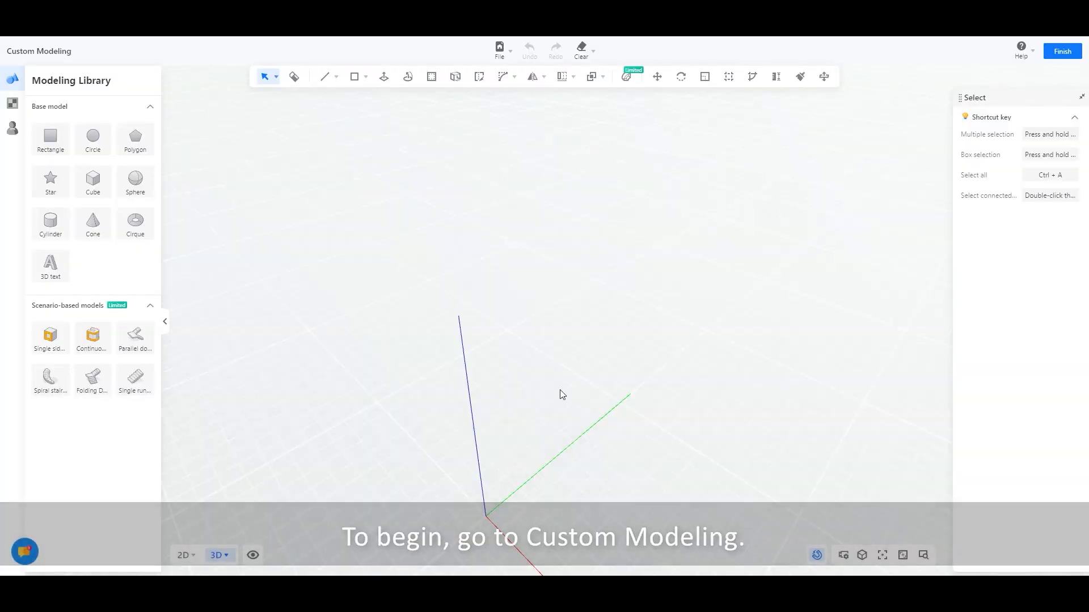
Step: Place a Single run staircase in the living room and rotate it a quarter turn along the wall
drag(521, 424, 750, 482)
scroll(562, 391, up, 5)
scroll(715, 407, up, 3)
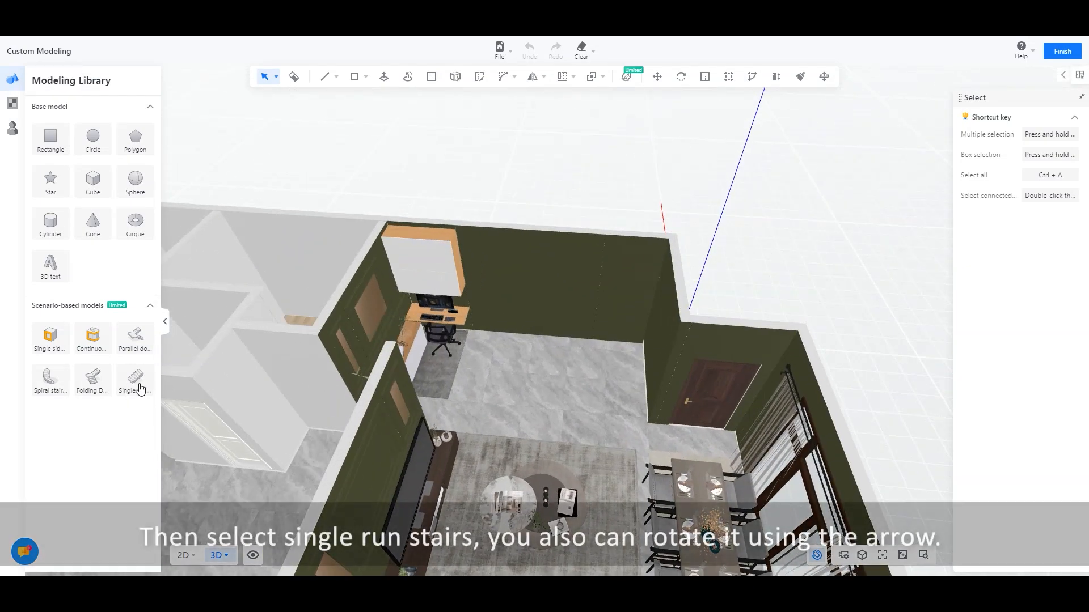
click(135, 380)
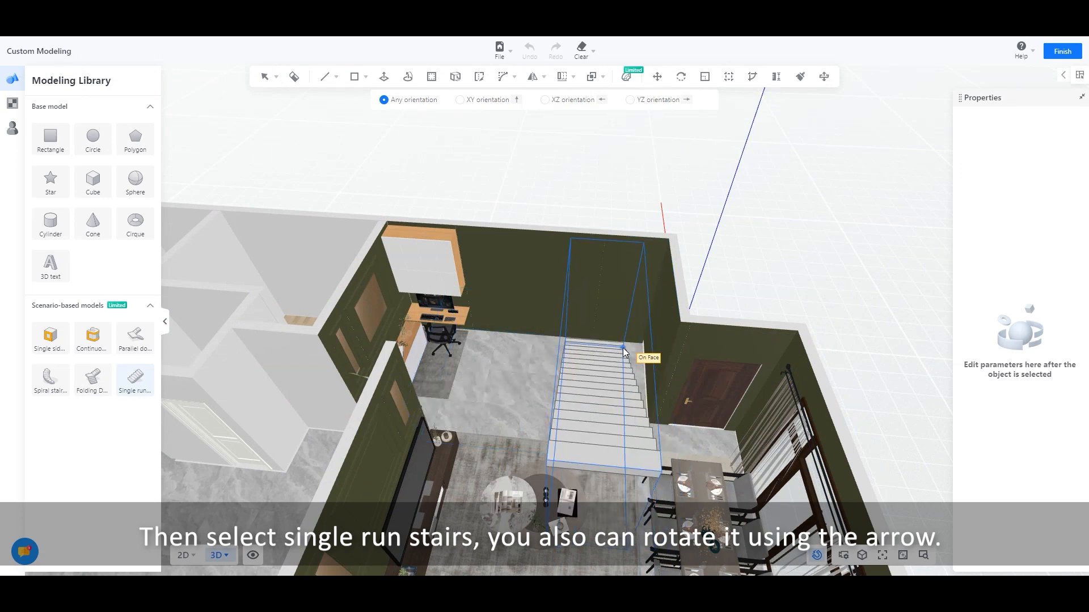
click(647, 363)
mouse_move(630, 366)
mouse_down()
mouse_move(547, 379)
mouse_move(540, 434)
mouse_up()
click(543, 381)
scroll(600, 403, up, 5)
right_drag(601, 403, 568, 398)
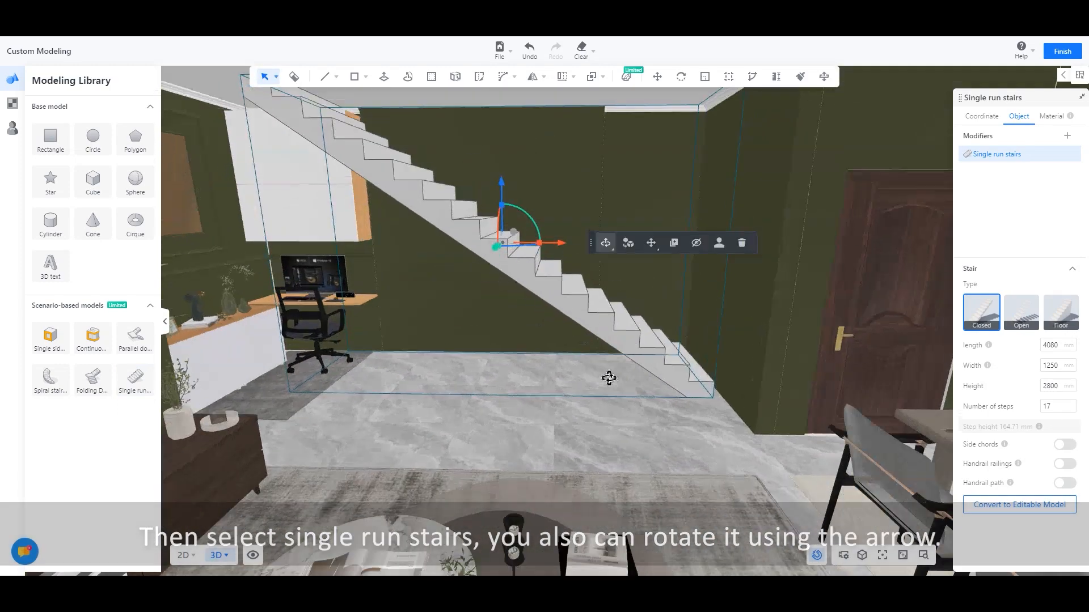
Step: Make the stairs floor type, 3000 long, 1150 wide, 2300 high with 15 steps
click(1061, 315)
click(1054, 319)
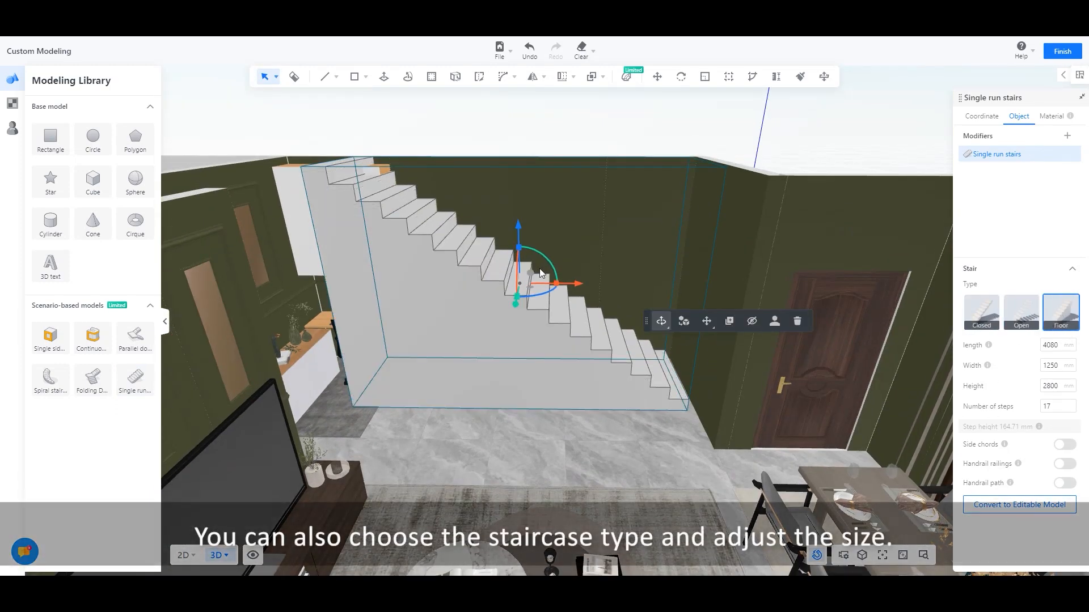
drag(1064, 355, 1030, 343)
text(3000)
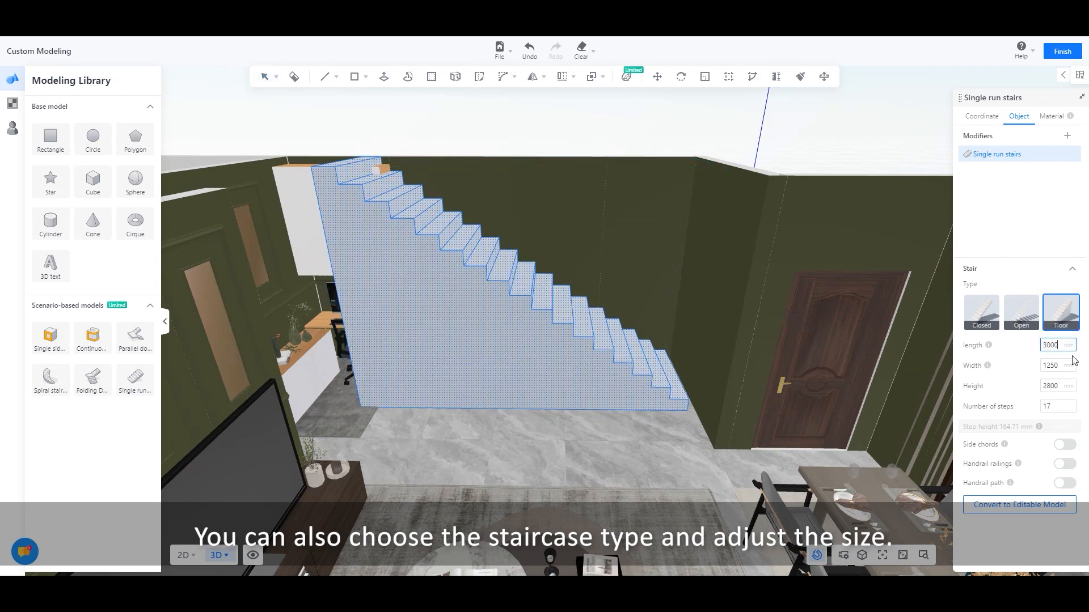
key(Return)
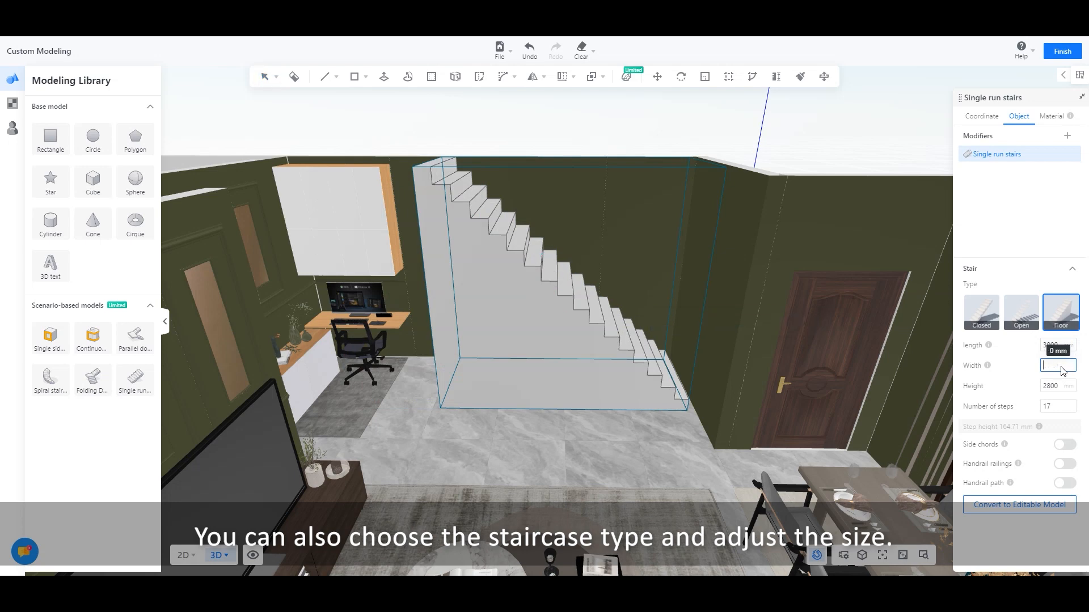
text(1150)
key(Return)
text(25)
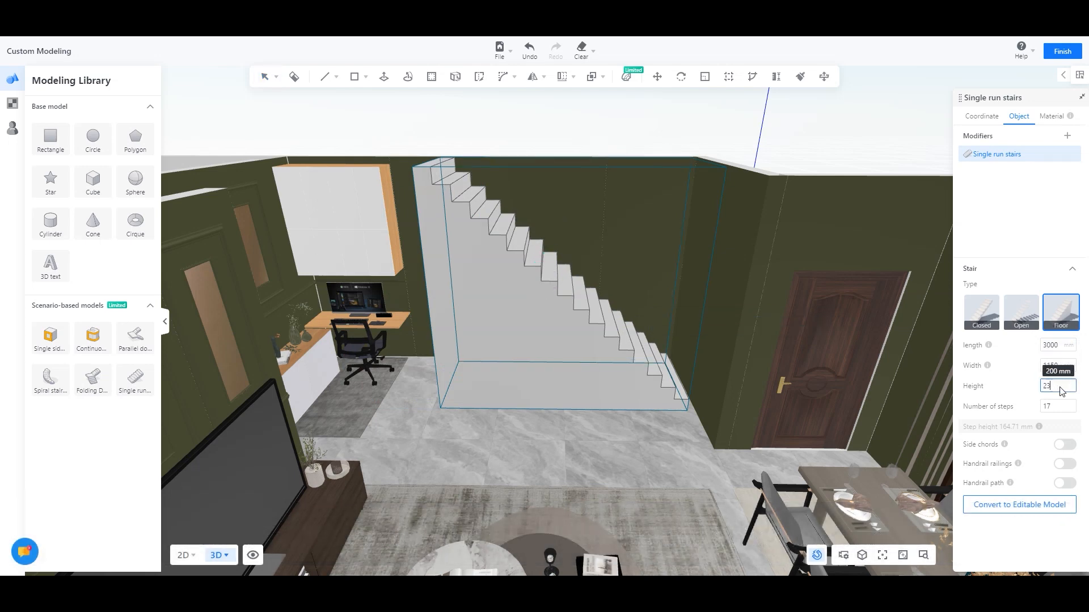
text(00)
key(Return)
double_click(1055, 407)
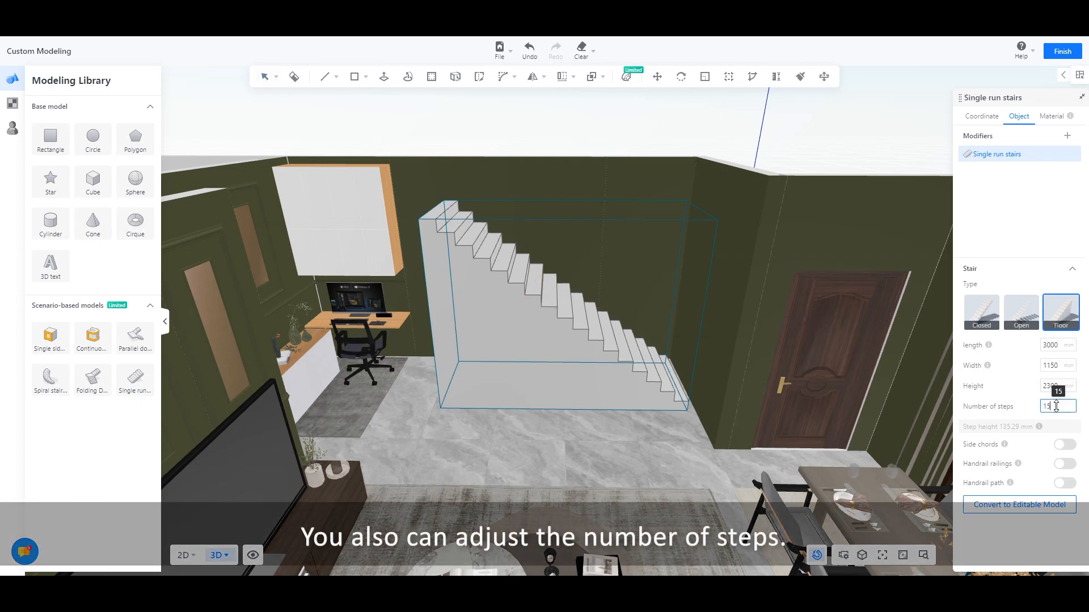
text(15)
Step: Slide the staircase sideways along the red axis into position by the wall
mouse_move(707, 382)
mouse_down()
mouse_move(531, 325)
mouse_move(558, 304)
mouse_move(595, 358)
mouse_up()
mouse_move(596, 304)
mouse_down()
mouse_move(572, 302)
mouse_move(537, 253)
mouse_move(641, 434)
mouse_move(606, 438)
mouse_up()
mouse_move(451, 272)
mouse_down()
mouse_move(515, 416)
mouse_move(509, 386)
mouse_move(269, 440)
mouse_move(554, 429)
mouse_up()
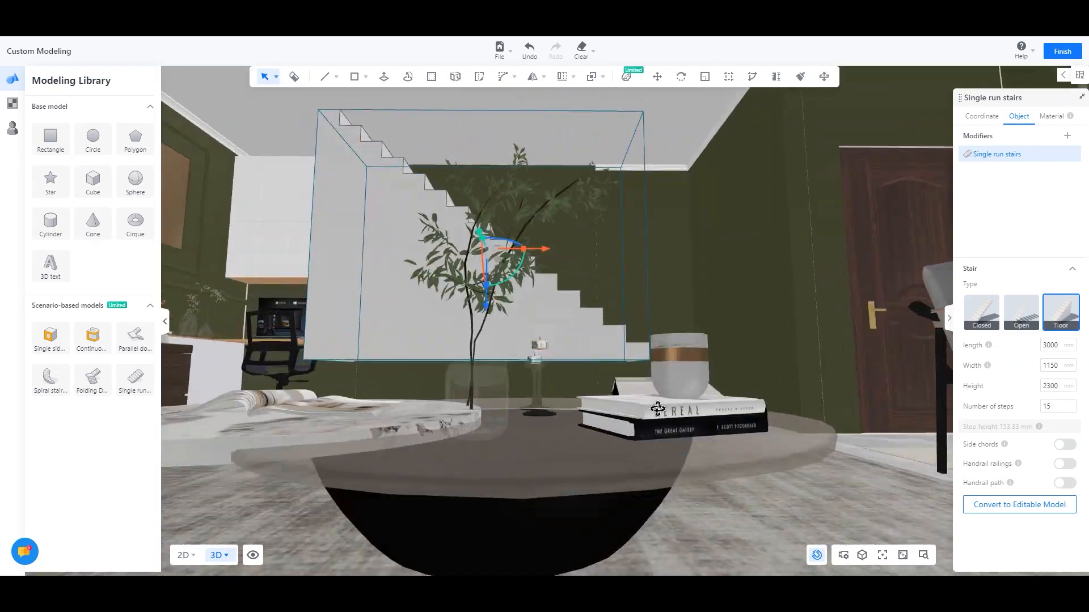
Step: Add handrail railings 900 high to the staircase and nudge it into place
mouse_move(552, 428)
mouse_down()
mouse_move(588, 445)
mouse_move(651, 446)
mouse_up()
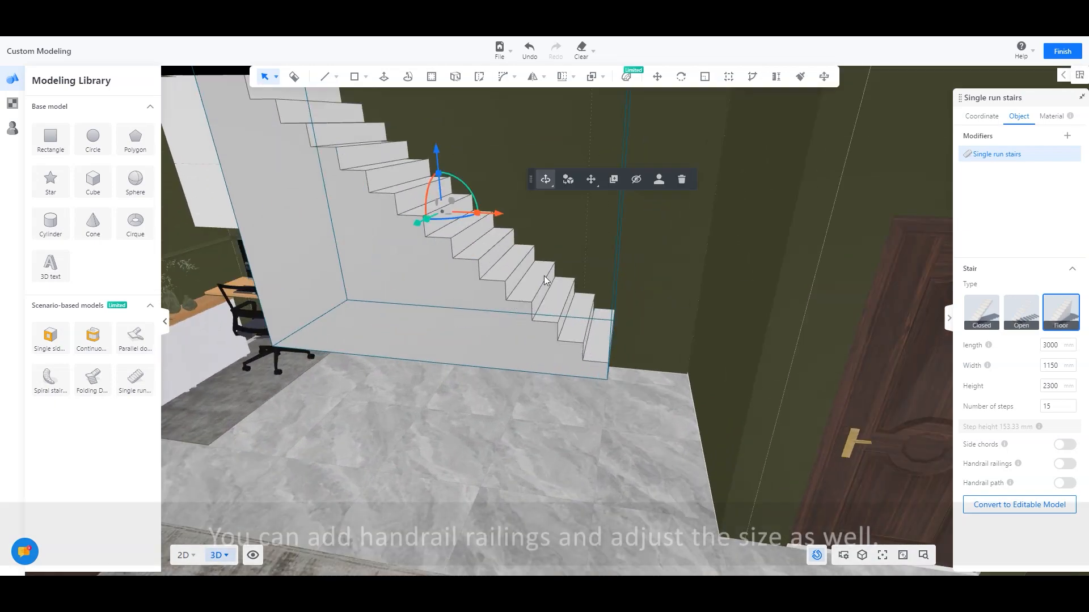
click(1062, 464)
drag(522, 265, 680, 434)
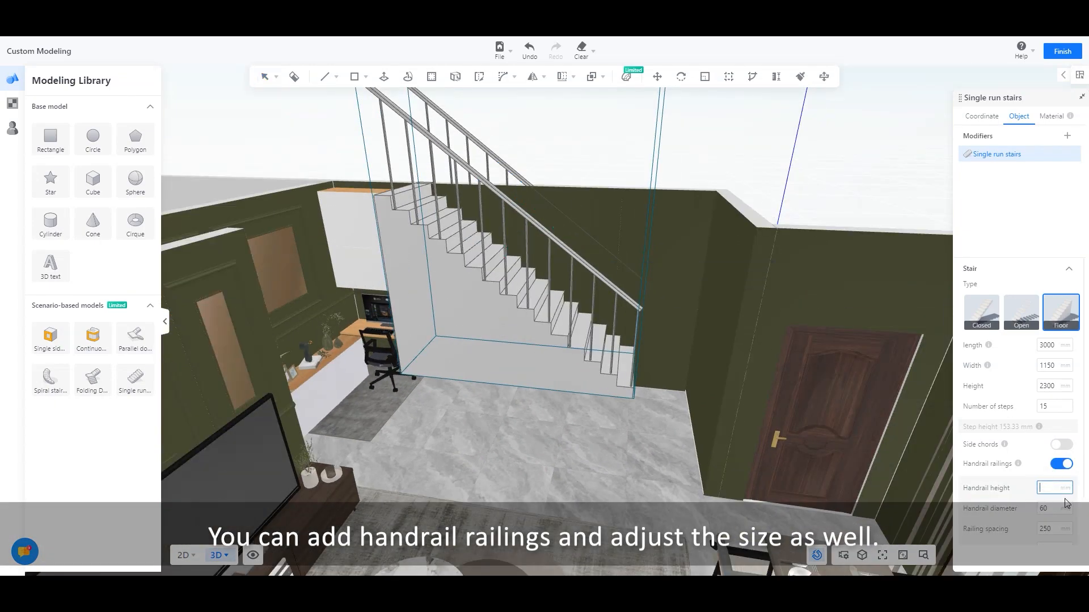
text(900)
key(Return)
drag(681, 455, 528, 339)
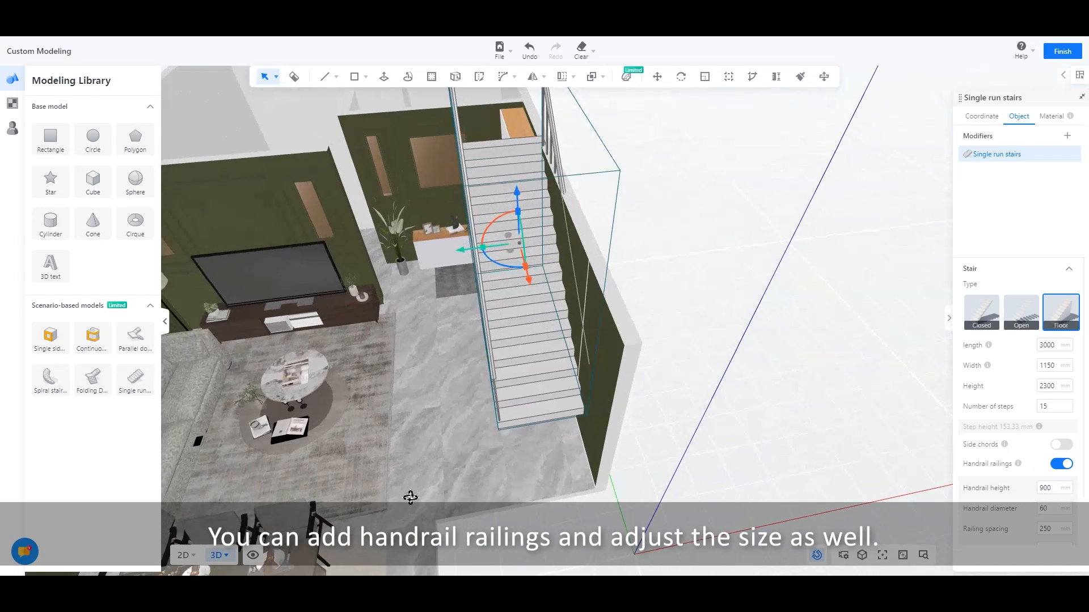
drag(519, 243, 462, 250)
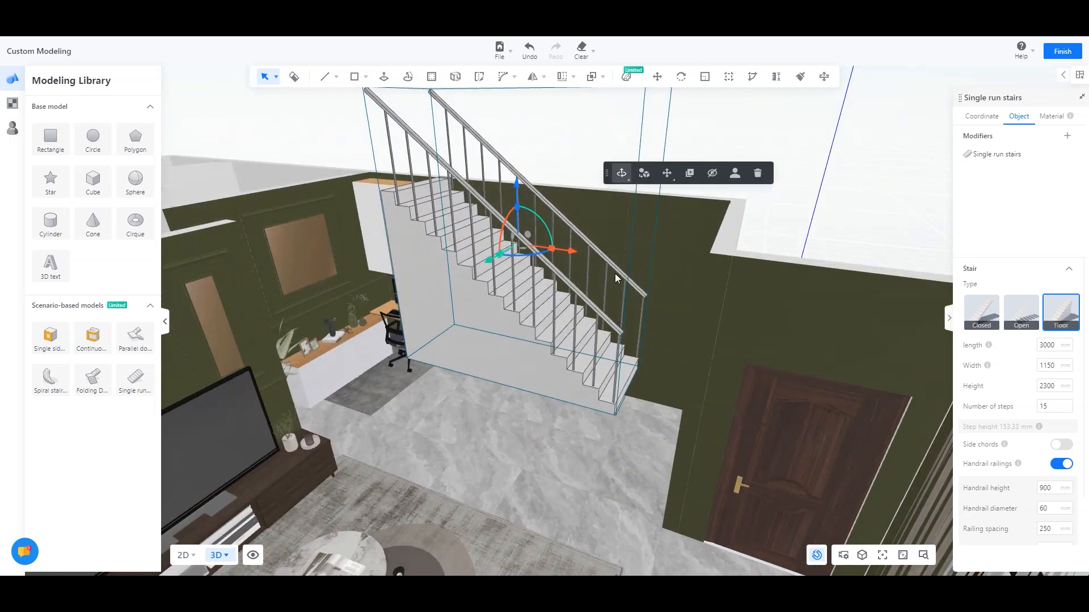
Step: Convert the staircase into an editable model and confirm the conversion
double_click(614, 269)
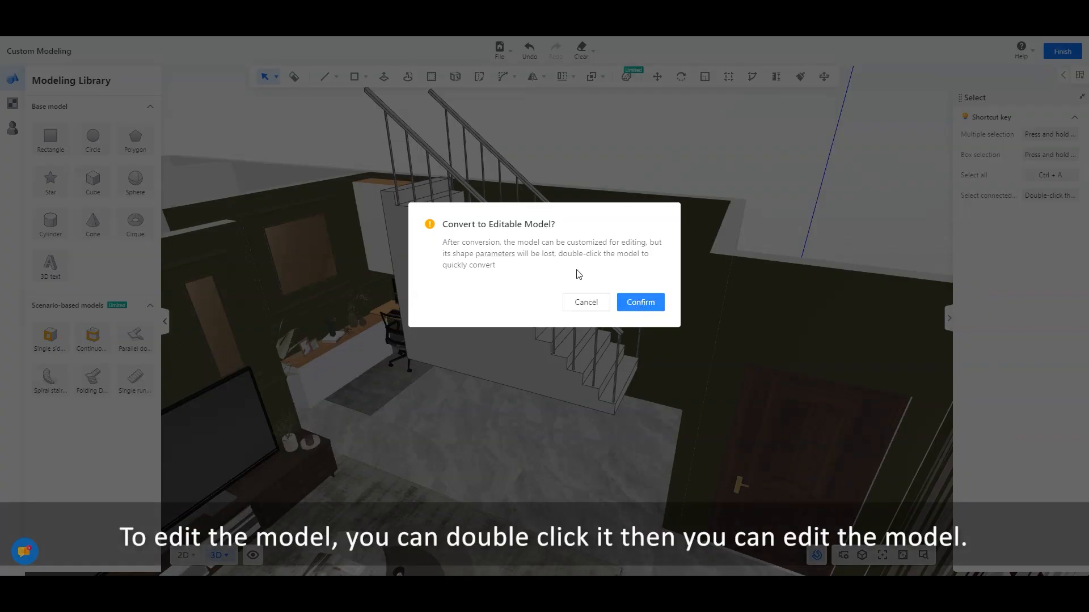
click(649, 301)
click(563, 217)
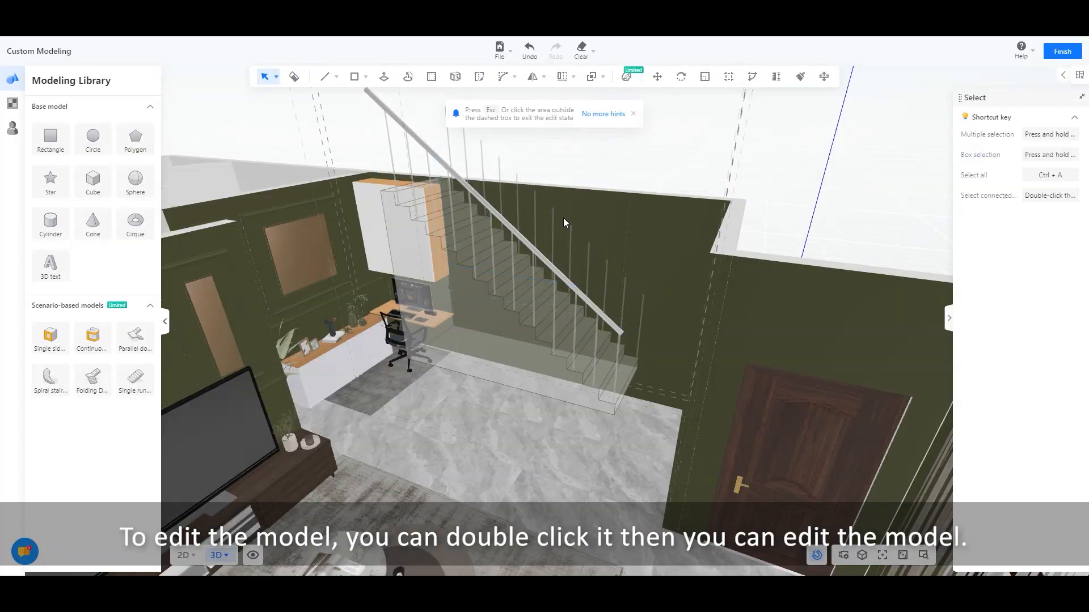
mouse_move(662, 222)
mouse_down()
mouse_move(706, 256)
mouse_move(374, 201)
mouse_up()
Step: Enter the staircase's edit state and box-select the railing balusters
double_click(367, 178)
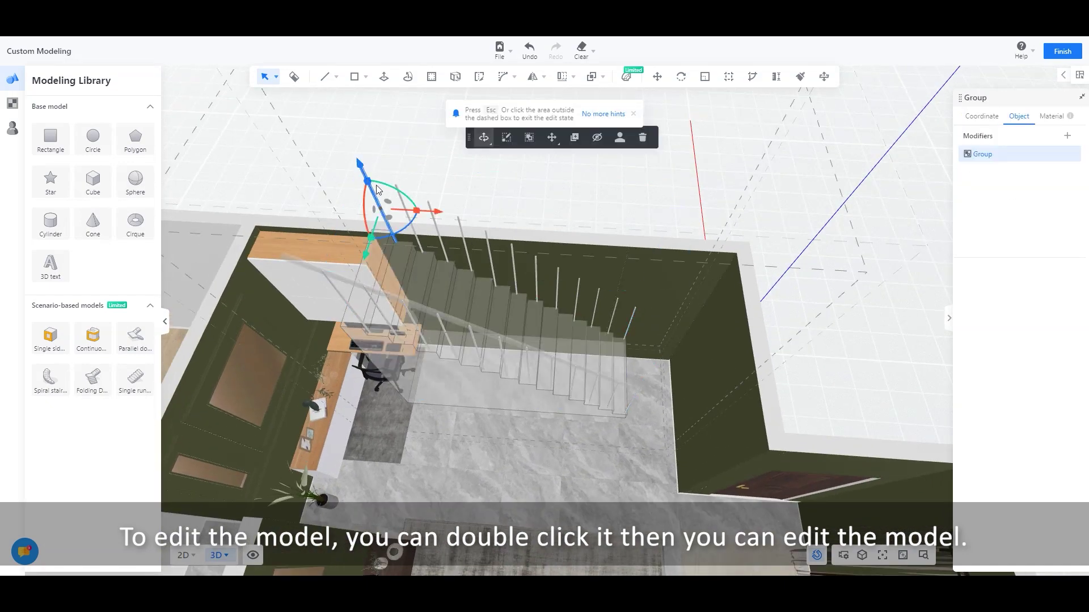
click(659, 213)
drag(660, 213, 310, 279)
click(628, 296)
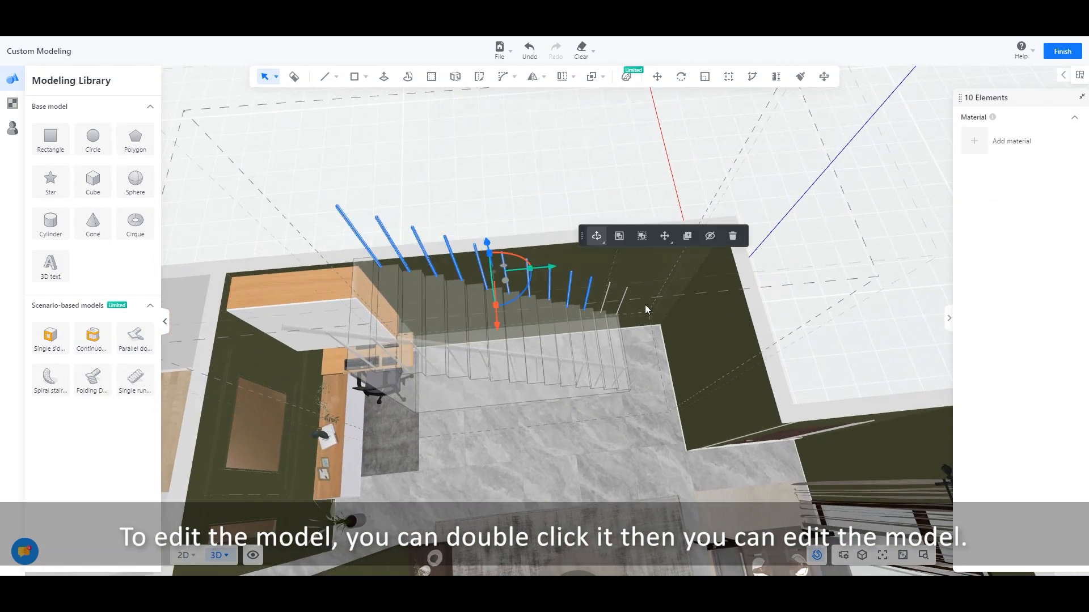
mouse_move(629, 296)
mouse_down()
mouse_move(669, 347)
mouse_move(656, 250)
mouse_up()
drag(300, 295, 301, 294)
mouse_move(640, 255)
mouse_down()
mouse_move(518, 340)
mouse_move(651, 329)
mouse_move(656, 382)
mouse_move(582, 380)
mouse_up()
scroll(582, 380, up, 5)
Step: Push/Pull the bottom step's end face outward into an extra block-shaped bottom step
double_click(619, 327)
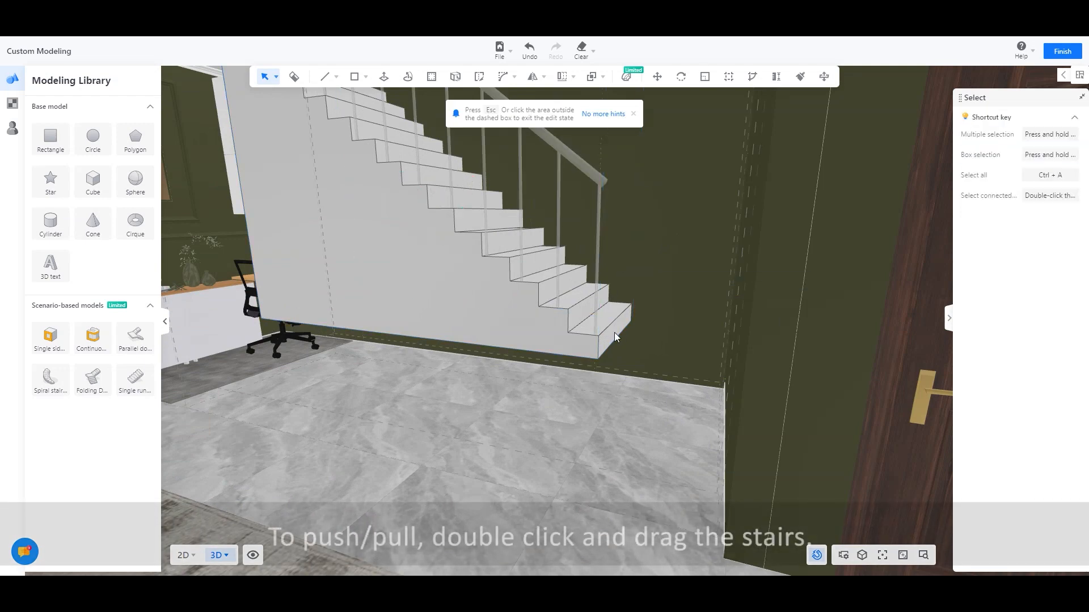
click(614, 333)
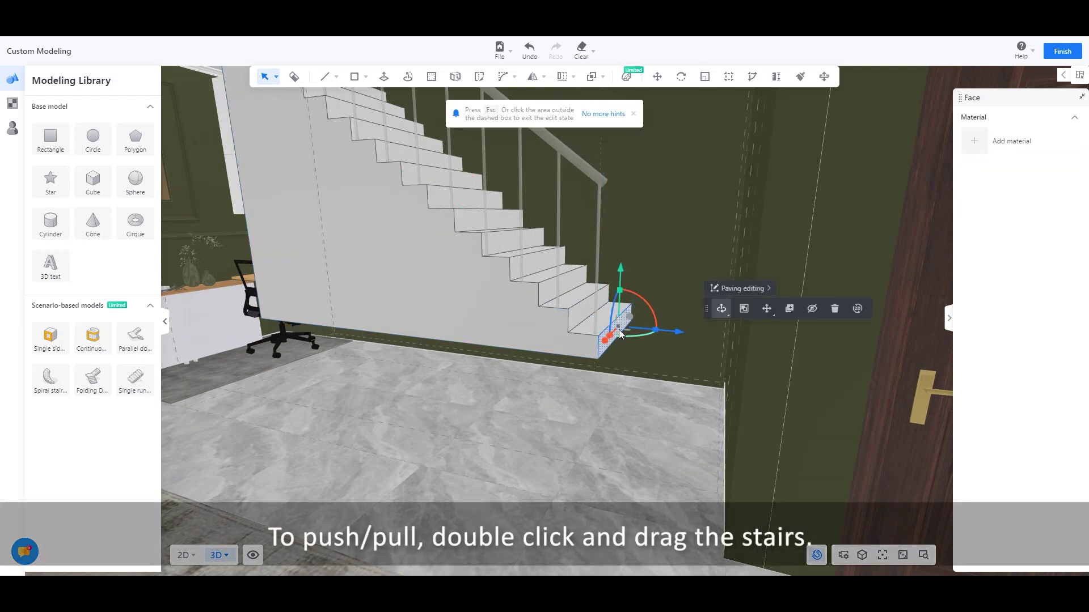
click(385, 76)
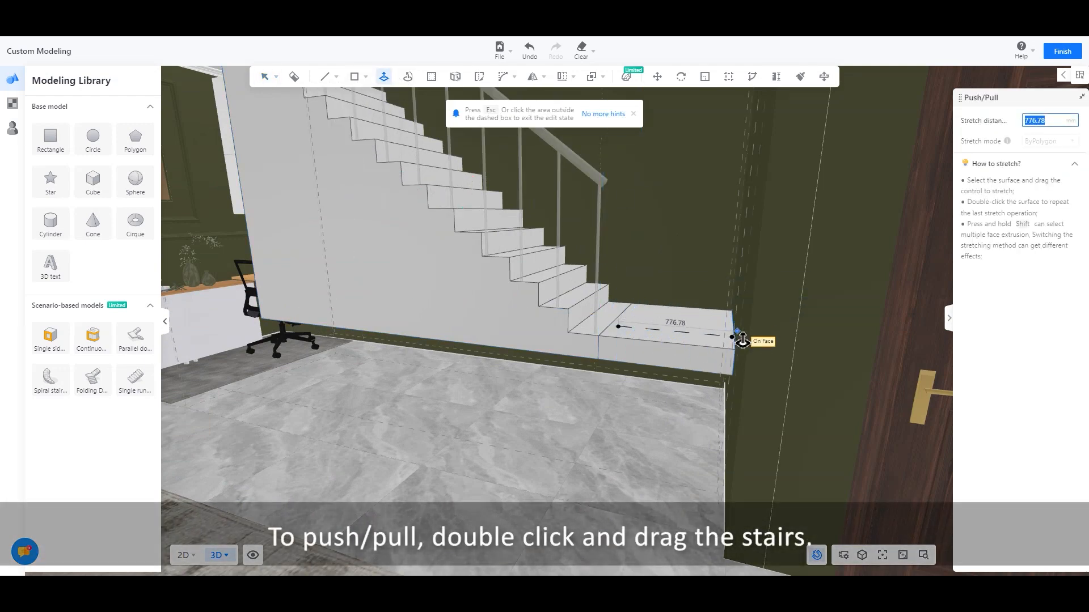
middle_drag(577, 420, 666, 370)
drag(567, 375, 562, 432)
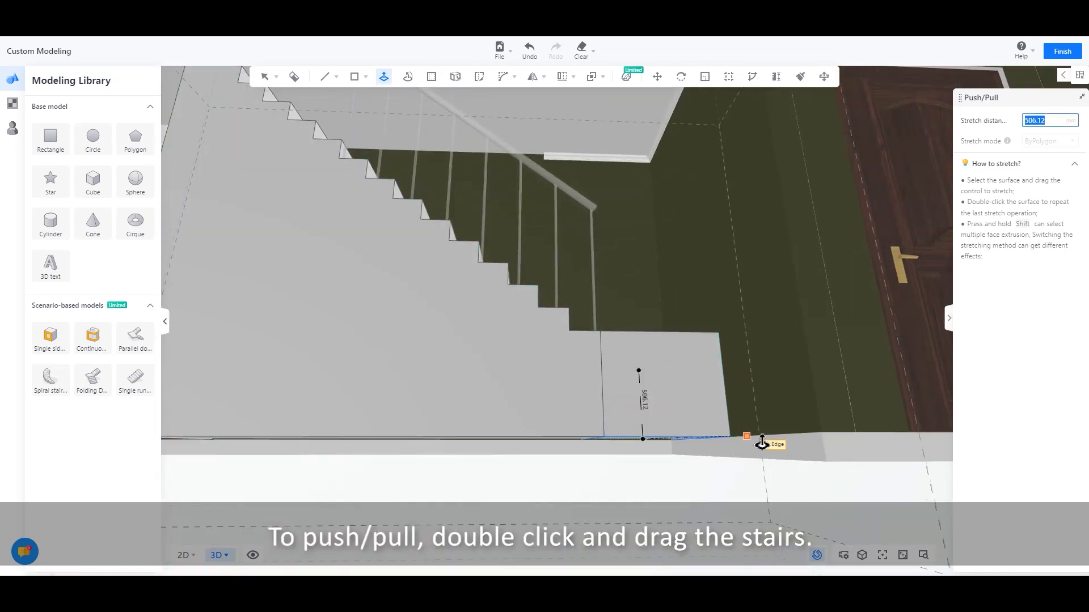
middle_drag(656, 443, 651, 499)
key(space)
mouse_move(722, 462)
middle_down()
mouse_move(576, 466)
mouse_move(662, 433)
mouse_move(584, 430)
mouse_move(622, 428)
mouse_move(599, 413)
mouse_move(597, 471)
mouse_move(629, 482)
middle_up()
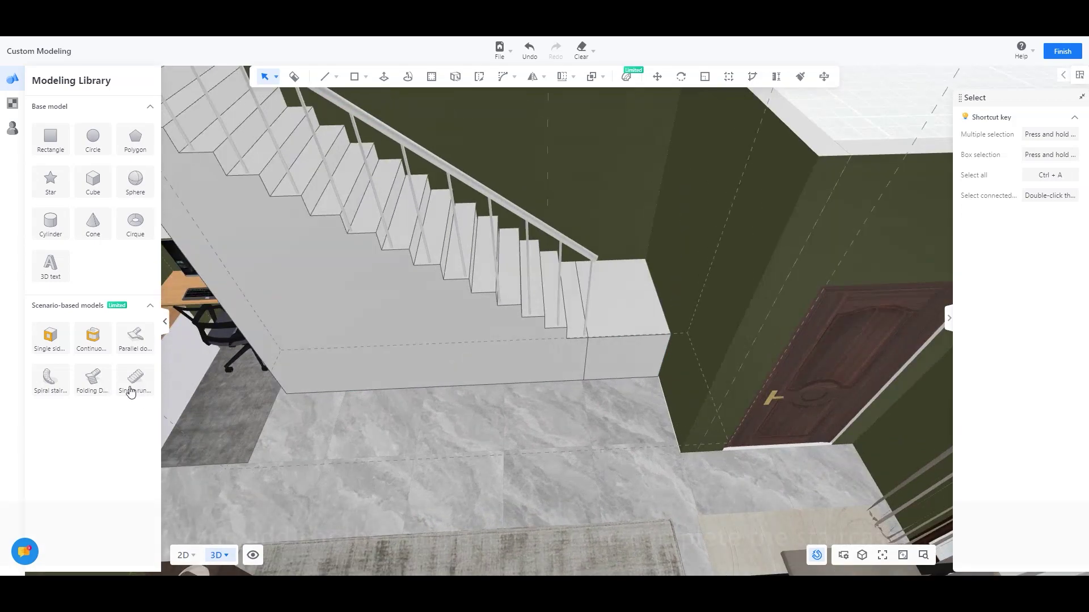
Step: Place a second Single run staircase, rotated a quarter turn beside the first
click(136, 379)
click(646, 451)
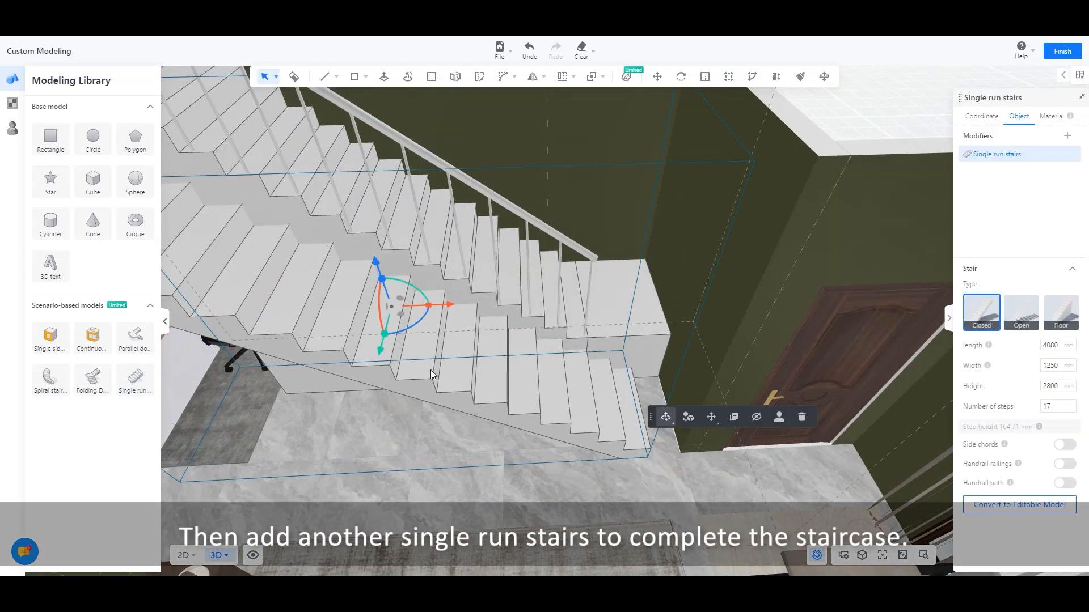
drag(424, 317, 379, 335)
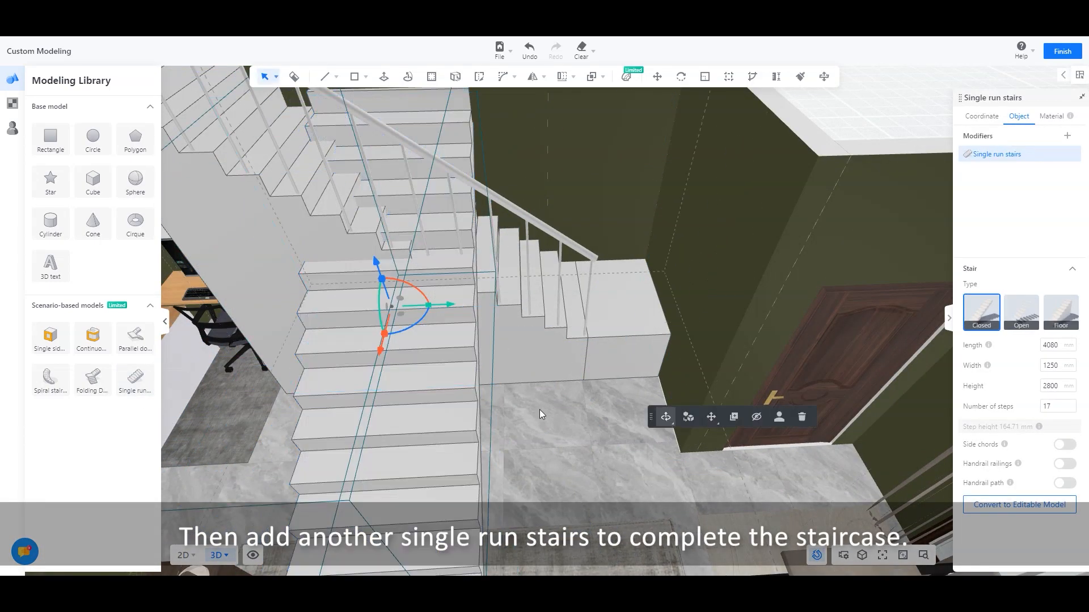
scroll(513, 356, down, 3)
drag(514, 356, 643, 356)
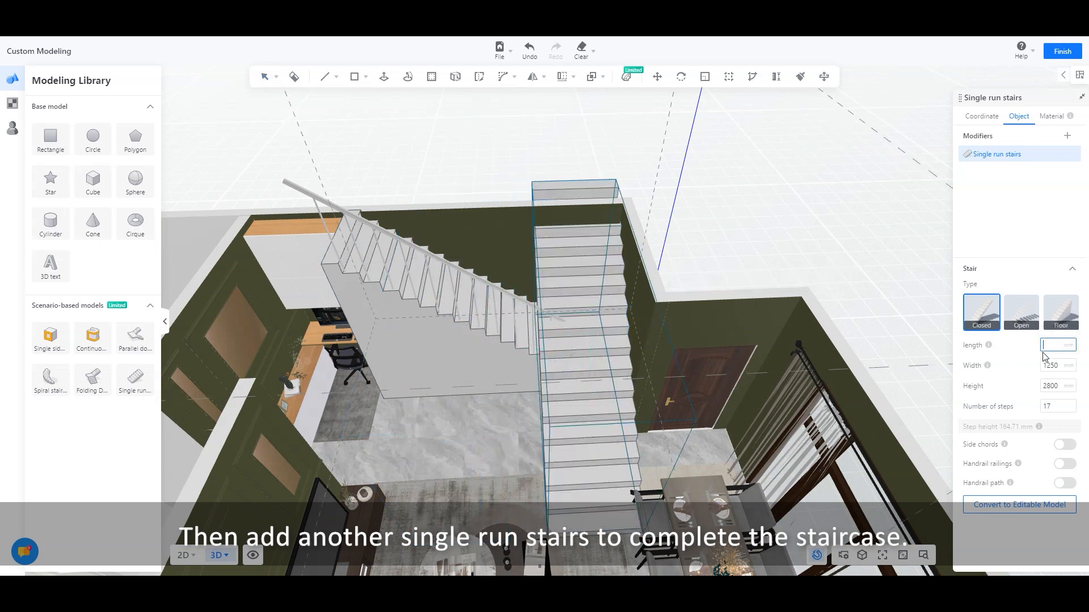
text(200)
Step: Make it floor type, 900 long, 1000 wide, 600 high with 5 steps, set at the first flight's foot
key(Return)
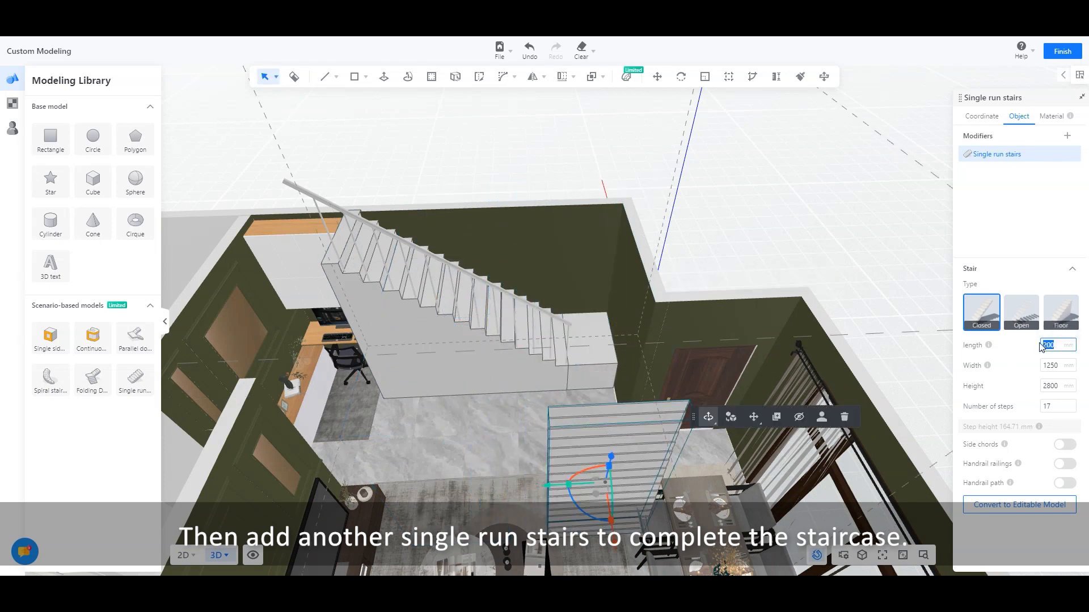
text(0)
key(Return)
click(1061, 312)
scroll(591, 446, up, 3)
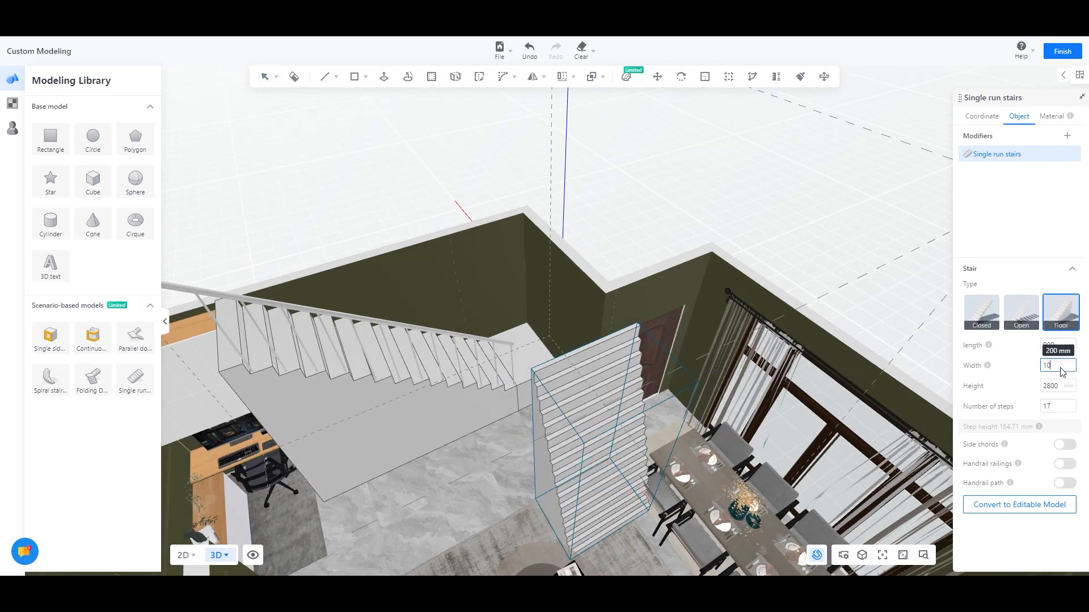
text(00)
key(Return)
key(Return)
text(600)
click(1057, 406)
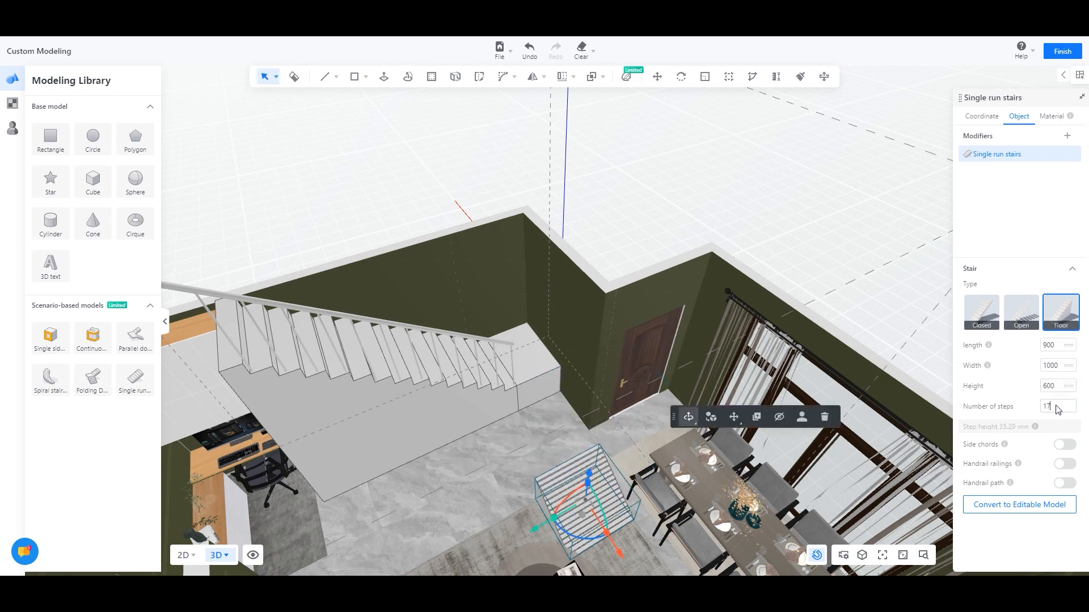
text(5)
key(Return)
drag(472, 458, 566, 490)
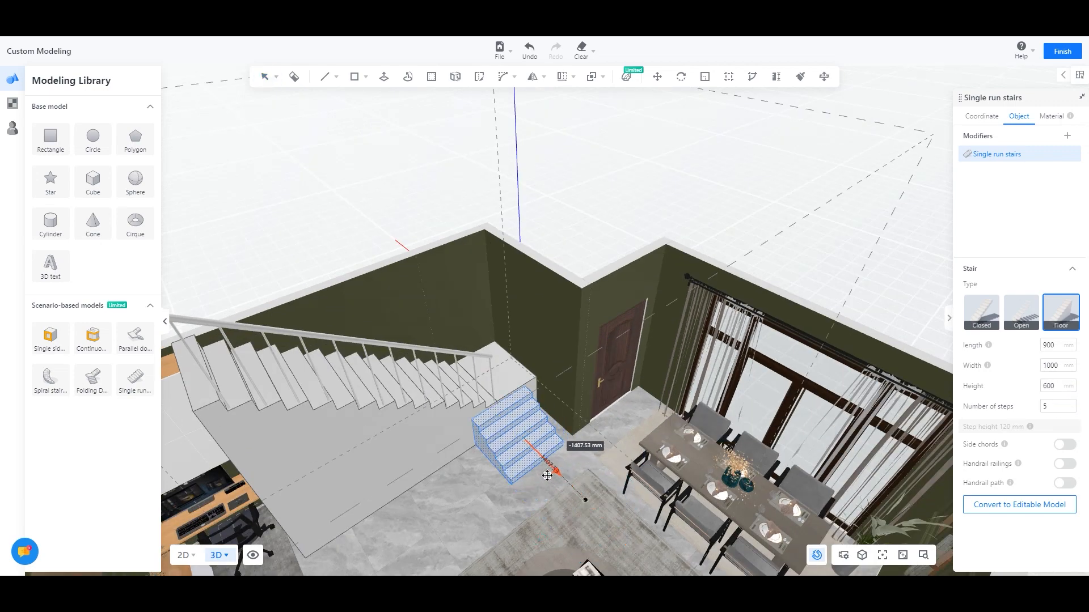
click(547, 475)
scroll(444, 494, up, 3)
Step: Add handrail railings 900 high to the short lower flight
drag(444, 494, 335, 496)
click(1061, 464)
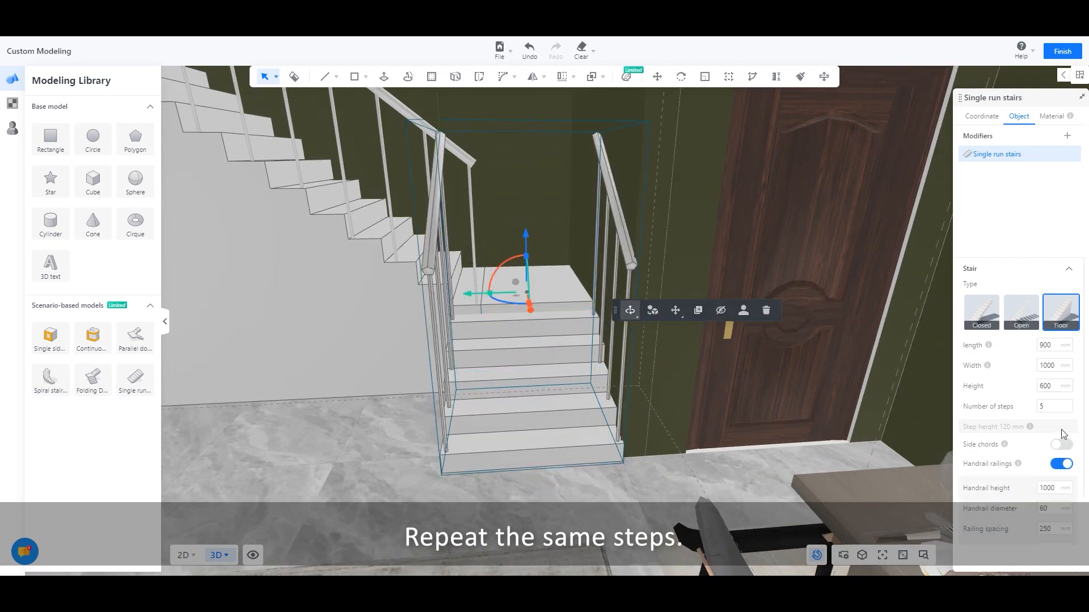
double_click(1066, 488)
text(11)
text(0)
click(528, 261)
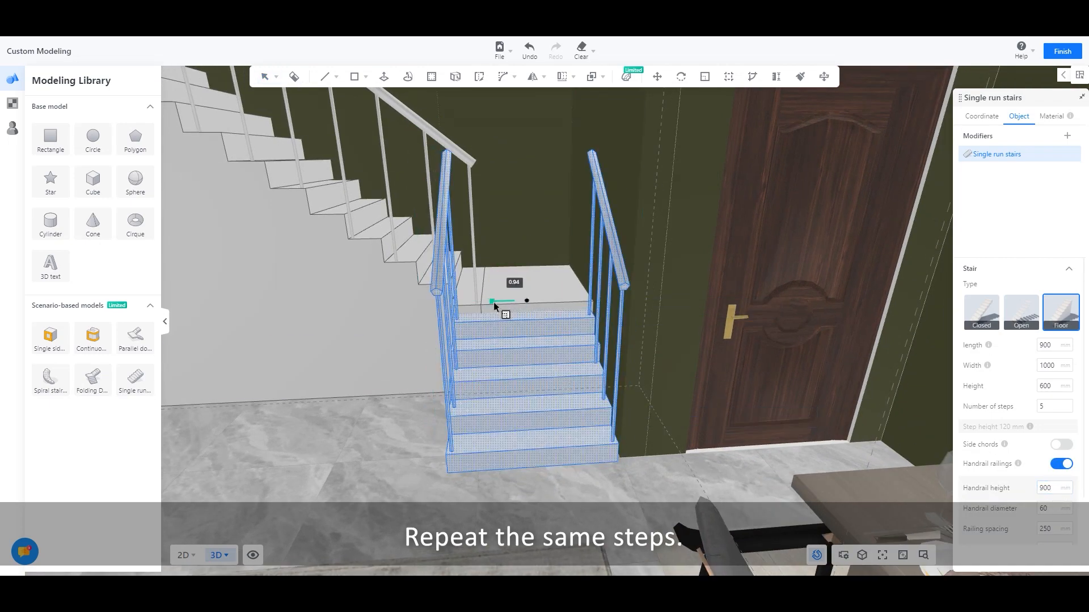
Step: Shift the lower flight slightly left and widen it a little with the gizmo
drag(475, 303, 485, 303)
mouse_move(406, 478)
middle_down()
mouse_move(673, 469)
mouse_move(383, 499)
mouse_move(612, 461)
mouse_move(545, 484)
mouse_move(591, 302)
mouse_move(564, 342)
middle_up()
drag(575, 303, 595, 299)
mouse_move(596, 299)
middle_down()
mouse_move(382, 423)
mouse_move(503, 420)
mouse_move(464, 403)
mouse_move(372, 425)
mouse_move(586, 440)
mouse_move(535, 503)
mouse_move(637, 272)
middle_up()
Step: Delete one railing from the lower flight inside its group
double_click(637, 273)
click(634, 258)
key(Delete)
middle_drag(604, 397, 678, 291)
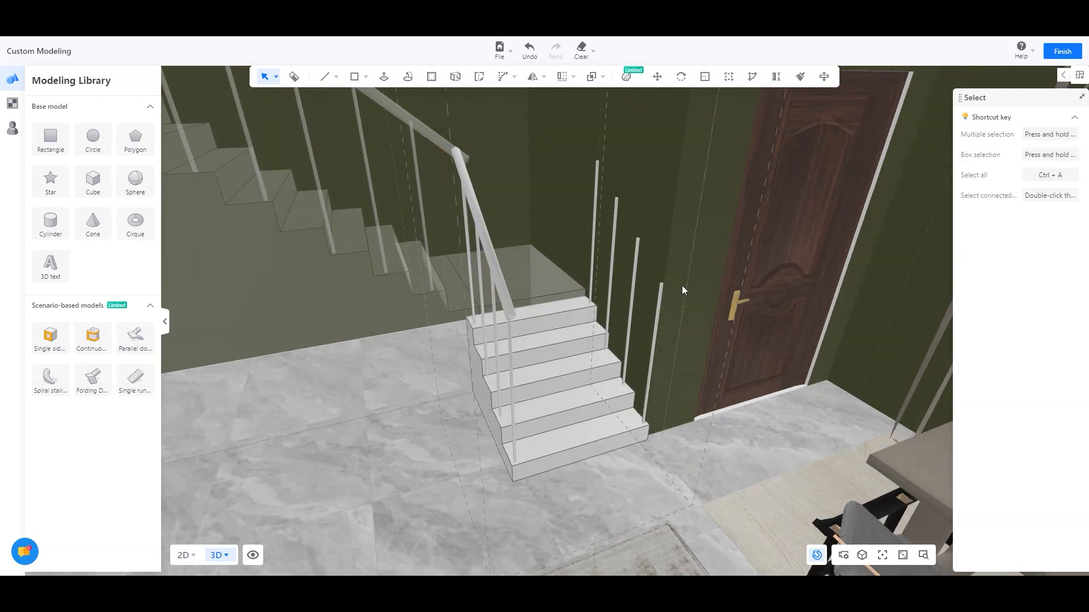
Step: Select the whole lower flight with all its parts and leave group editing
double_click(672, 316)
middle_drag(665, 335, 612, 258)
key(ctrl+a)
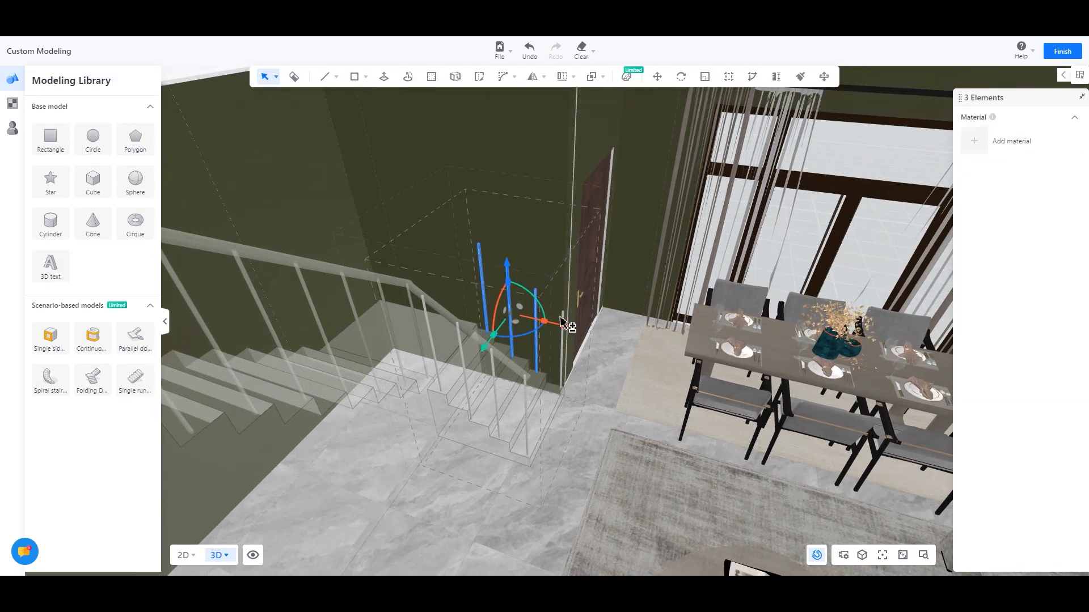
click(545, 323)
key(Escape)
mouse_move(545, 324)
middle_down()
mouse_move(552, 353)
mouse_move(466, 401)
mouse_move(530, 338)
middle_up()
Step: Move the lower flight toward a right angle with the upper flight near the door
key(m)
click(506, 322)
key(m)
click(553, 315)
middle_drag(397, 484, 562, 347)
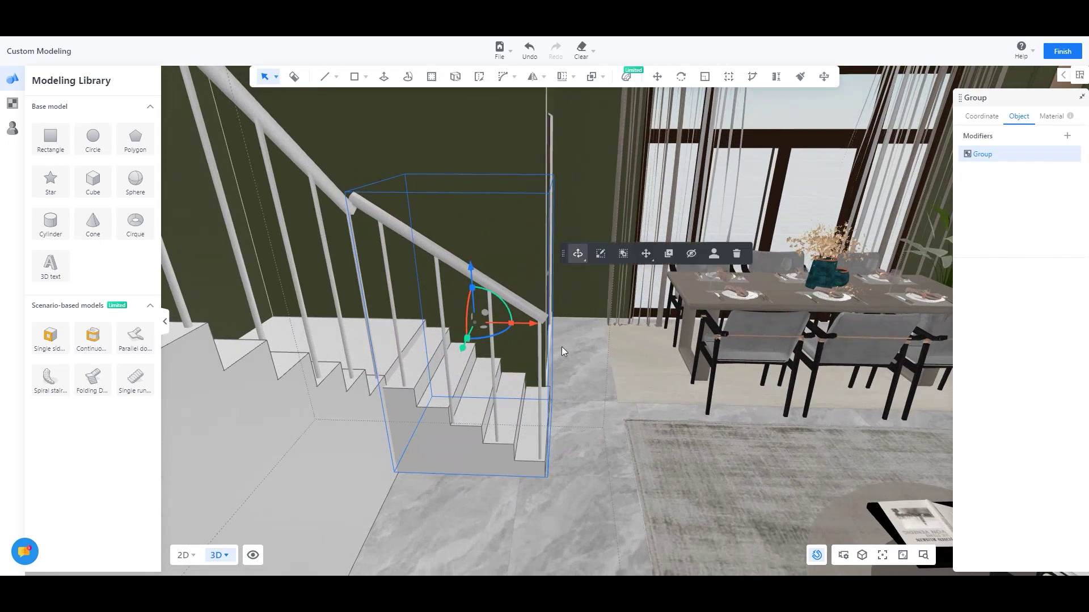
click(474, 292)
mouse_move(472, 294)
middle_down()
mouse_move(377, 466)
mouse_move(510, 336)
mouse_move(512, 320)
mouse_move(360, 440)
mouse_move(476, 265)
middle_up()
Step: Finish positioning the lower flight perpendicular, making the staircase L-shaped
key(m)
click(511, 321)
key(m)
click(477, 264)
mouse_move(323, 475)
middle_down()
mouse_move(505, 469)
mouse_move(562, 401)
mouse_move(467, 242)
mouse_move(505, 429)
mouse_move(554, 382)
mouse_move(329, 48)
middle_up()
key(m)
click(489, 238)
key(m)
click(488, 238)
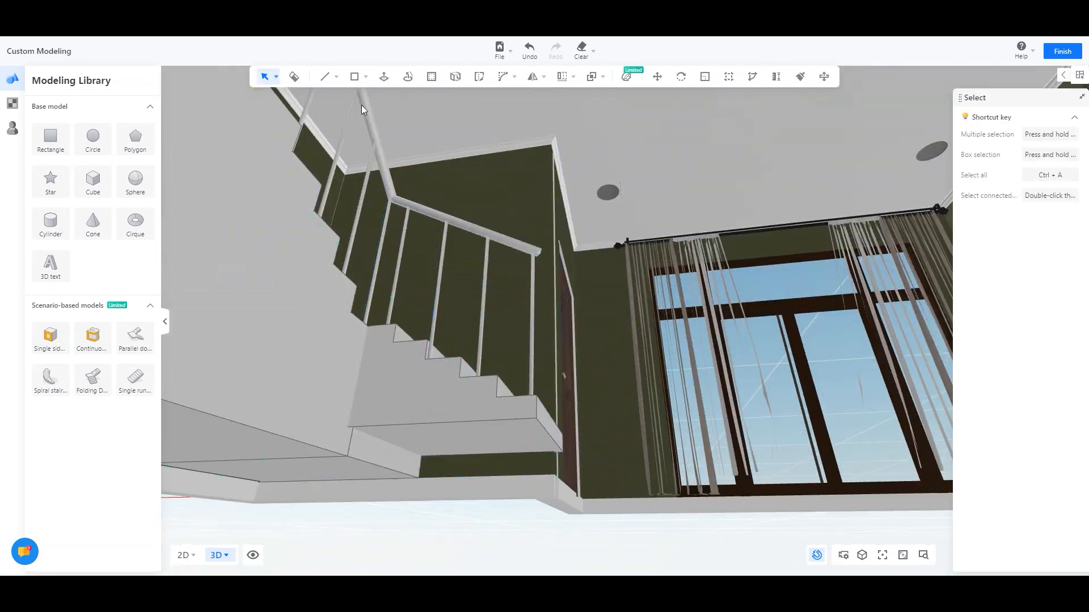
double_click(492, 442)
key(p)
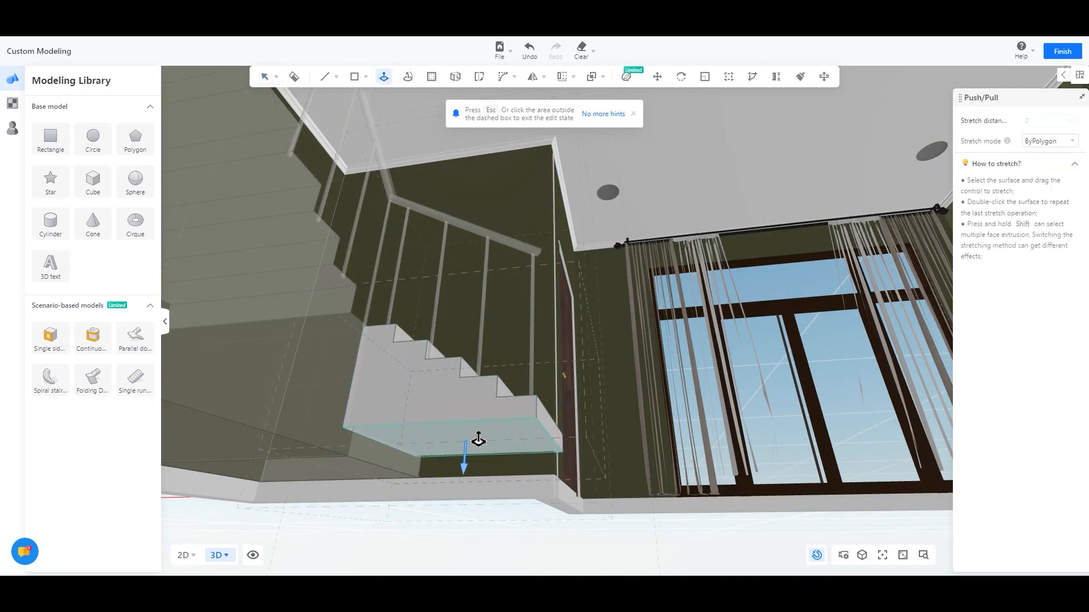
key(Escape)
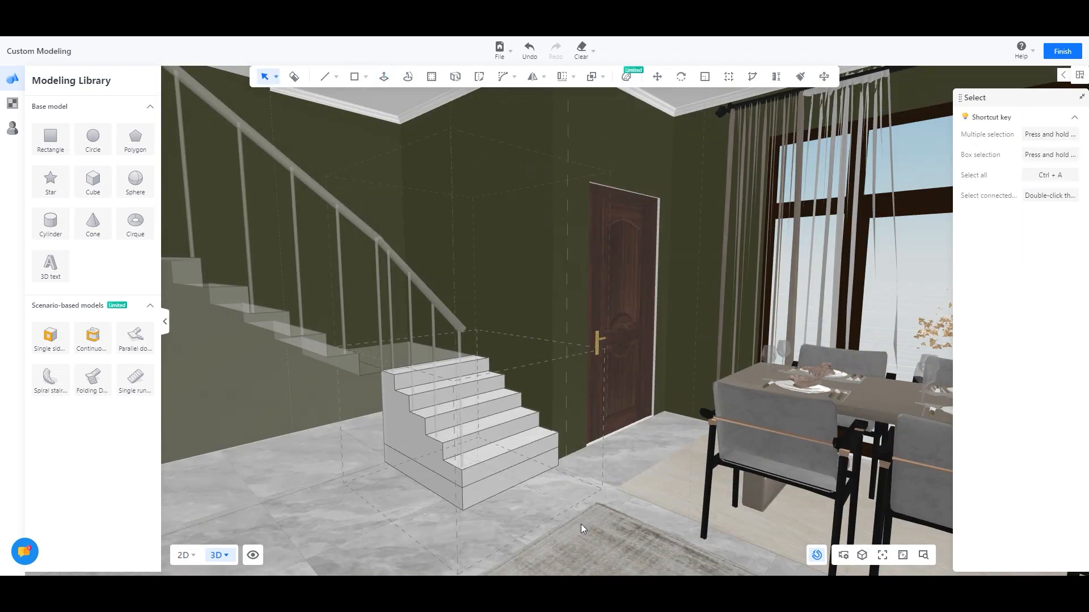
mouse_move(602, 516)
middle_down()
mouse_move(413, 505)
mouse_move(722, 502)
mouse_move(630, 491)
mouse_move(734, 479)
mouse_move(652, 512)
middle_up()
click(536, 464)
mouse_move(535, 463)
middle_down()
mouse_move(496, 507)
mouse_move(625, 511)
mouse_move(540, 493)
mouse_move(535, 448)
mouse_move(372, 425)
mouse_move(598, 422)
mouse_move(458, 398)
mouse_move(333, 474)
mouse_move(552, 485)
mouse_move(653, 461)
mouse_move(666, 413)
mouse_move(547, 450)
mouse_move(627, 448)
mouse_move(573, 483)
mouse_move(474, 494)
mouse_move(590, 518)
mouse_move(496, 505)
middle_up()
scroll(536, 448, down, 5)
scroll(507, 427, up, 5)
Step: Draw a thin floor rectangle before the bottom step and Push/Pull it up into a low block
click(354, 101)
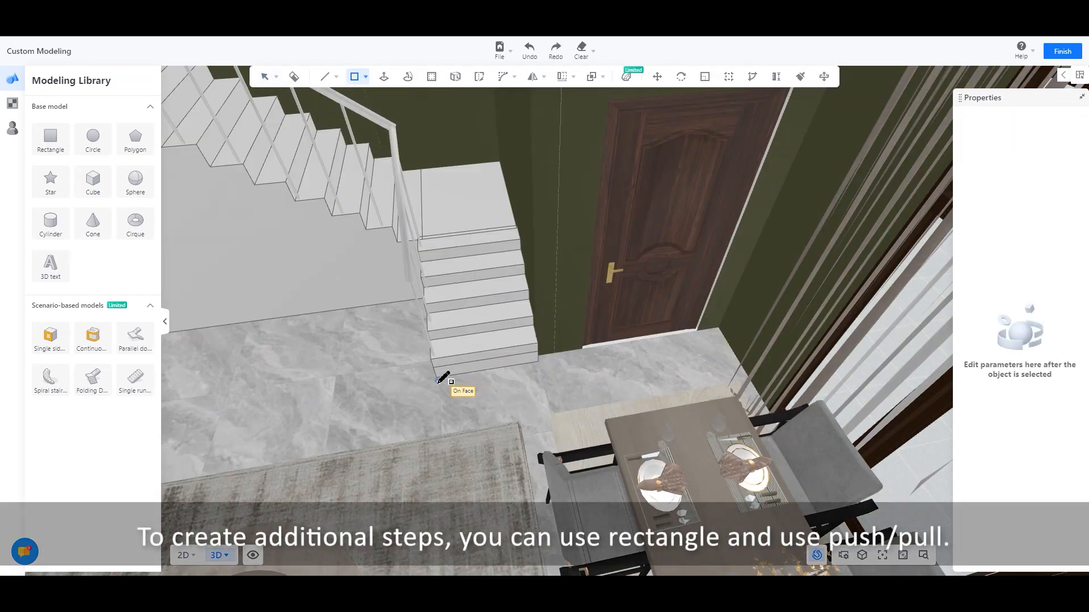
click(430, 390)
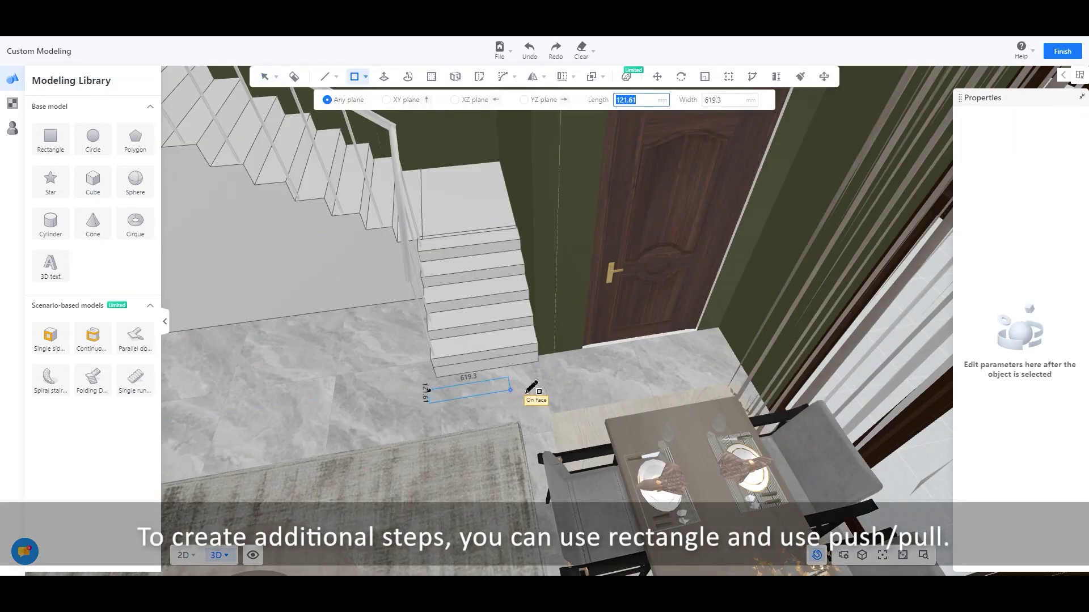
click(562, 387)
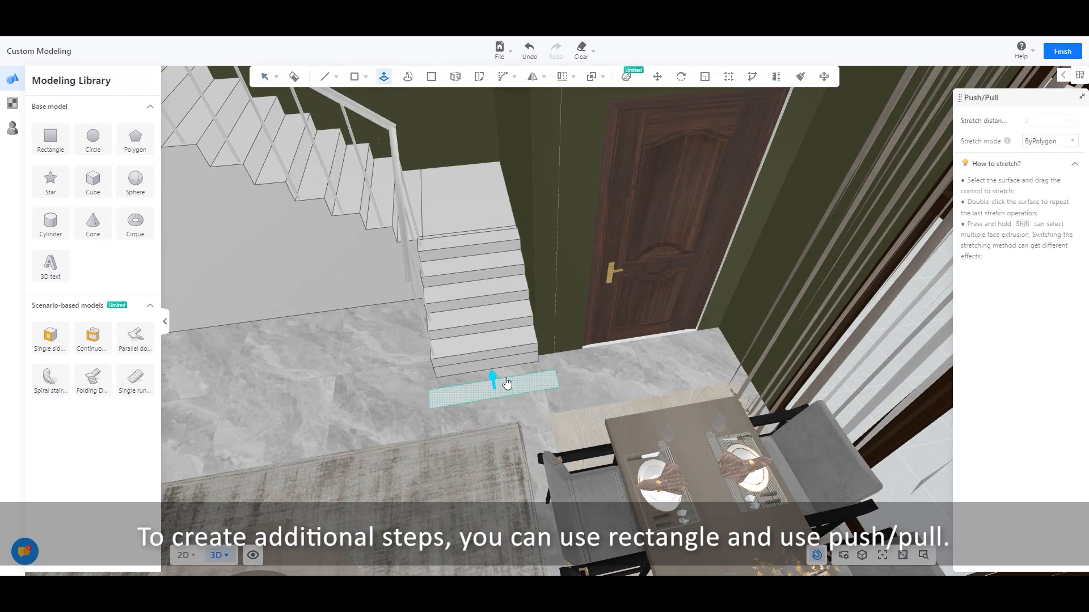
middle_drag(531, 380, 611, 359)
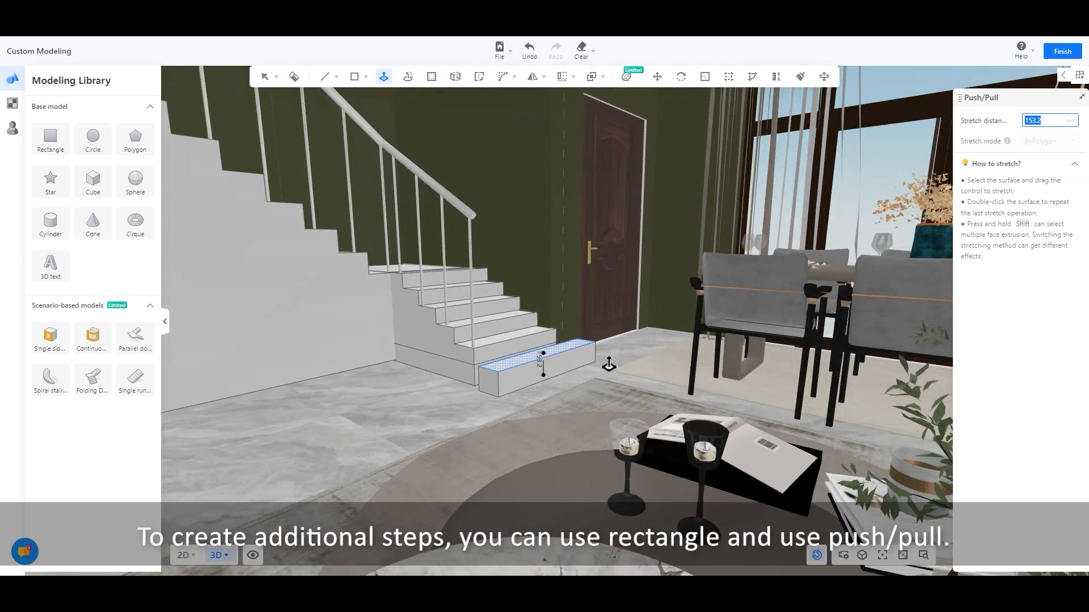
key(space)
middle_drag(616, 381, 662, 363)
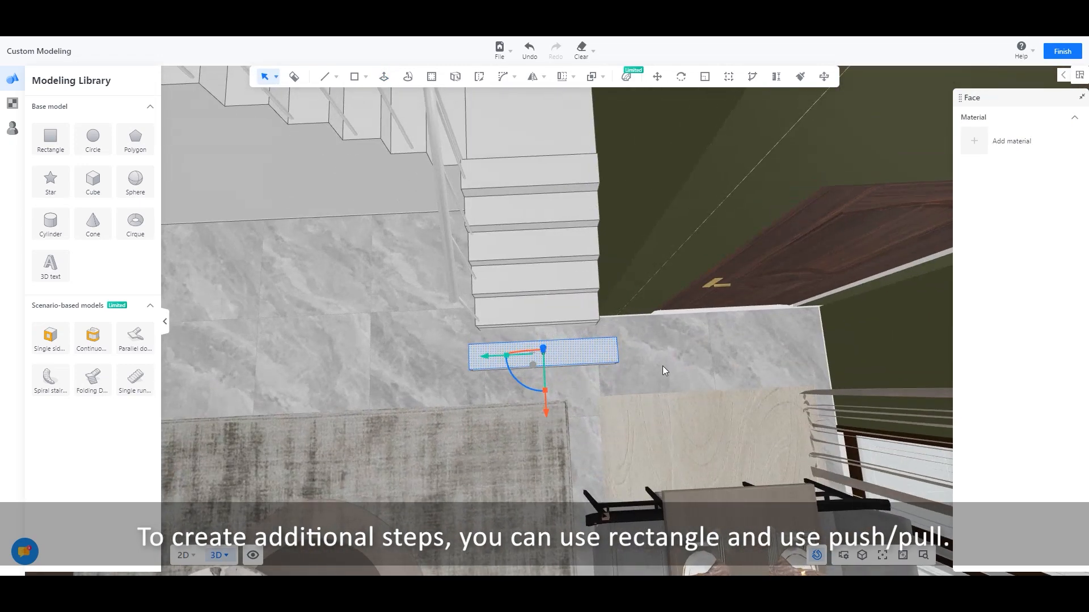
Step: Select the new block's top face and check its right-click actions
drag(668, 331, 430, 415)
middle_drag(668, 392, 652, 370)
middle_drag(587, 370, 664, 351)
click(580, 360)
middle_drag(580, 361, 560, 351)
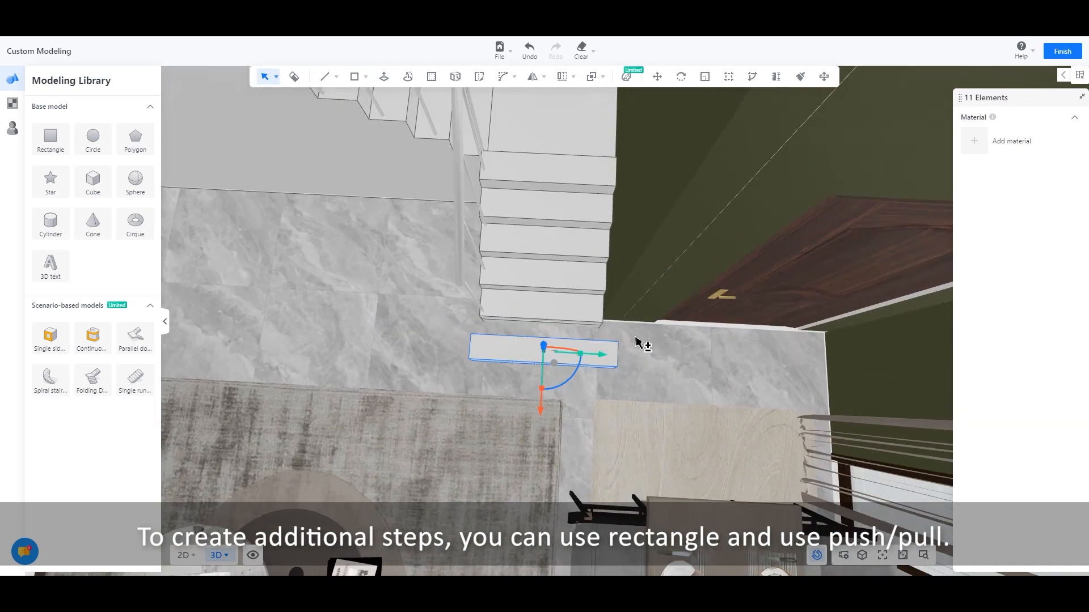
right_click(595, 364)
click(623, 347)
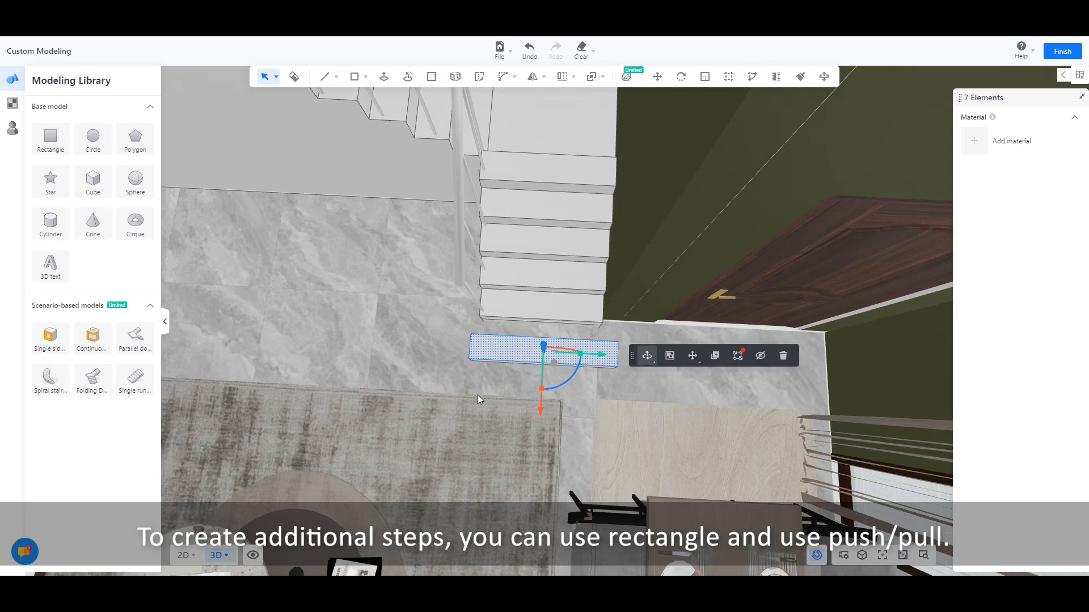
Step: Enter the stair group and select the new block's faces
click(629, 376)
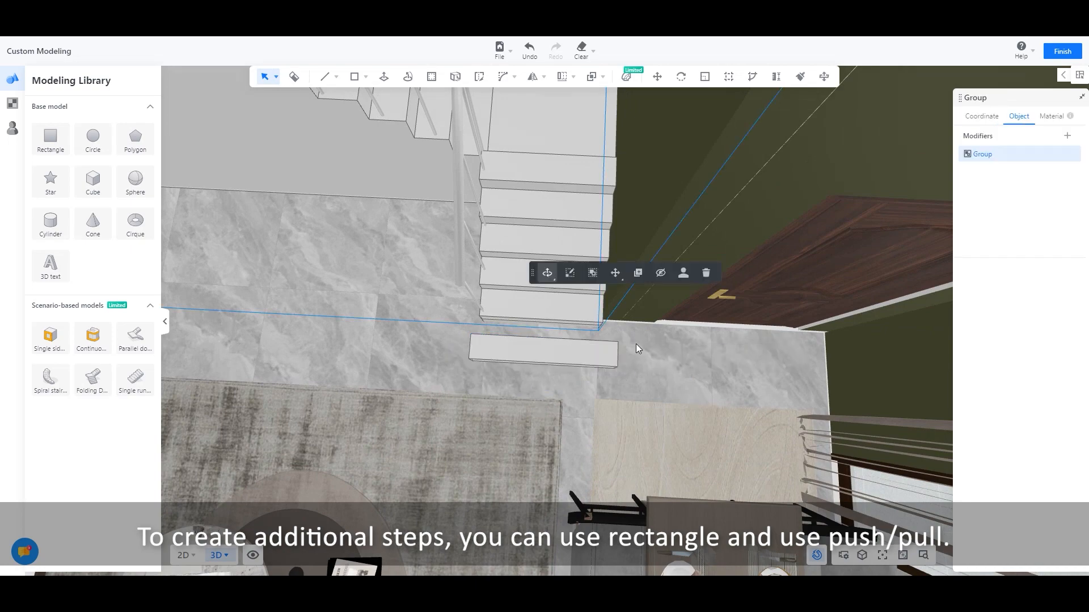
double_click(564, 345)
middle_drag(558, 420, 818, 339)
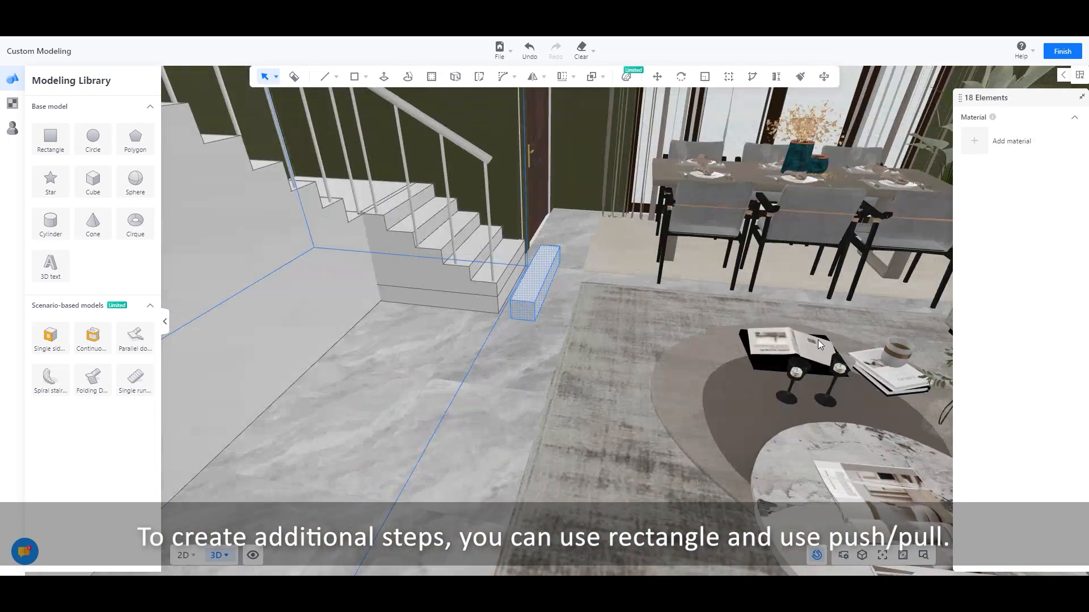
click(517, 315)
click(548, 289)
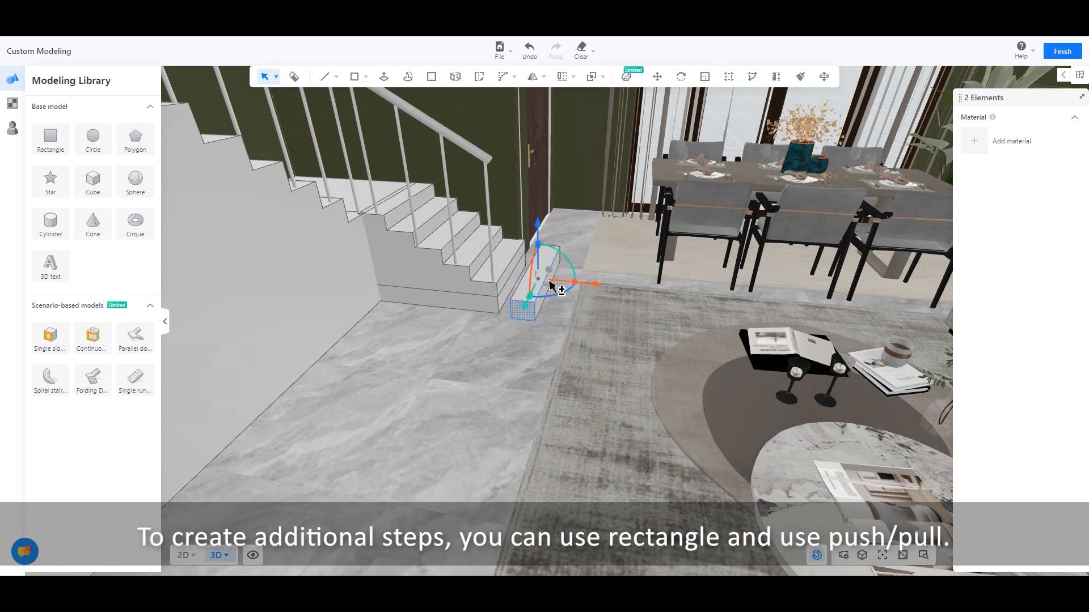
click(551, 287)
click(549, 295)
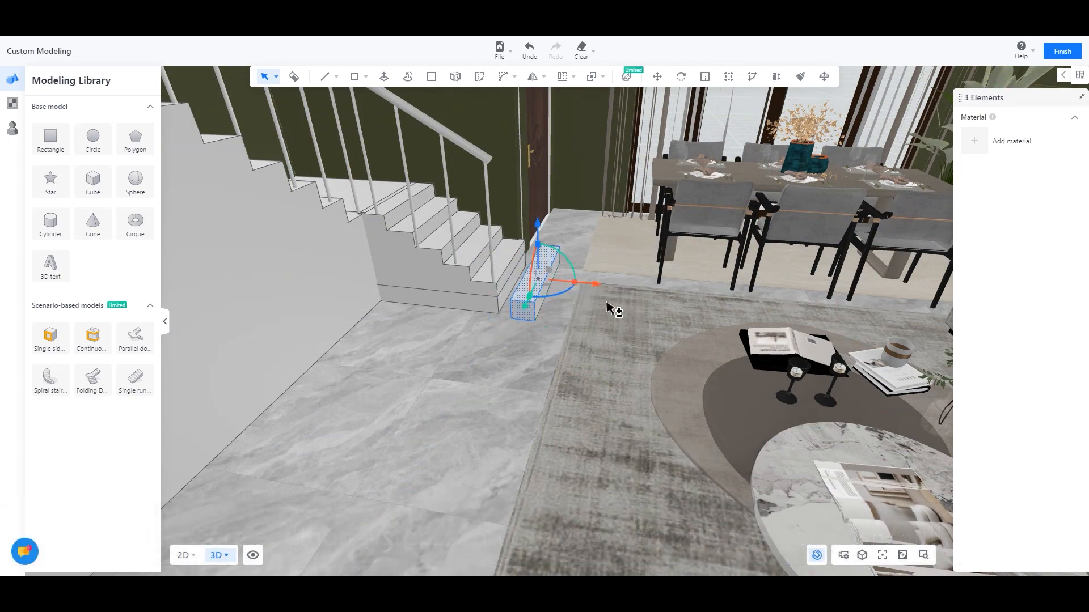
mouse_move(605, 301)
middle_down()
mouse_move(590, 284)
mouse_move(512, 414)
mouse_move(549, 304)
mouse_move(558, 299)
mouse_move(579, 319)
middle_up()
Step: Stretch the block's face with Push/Pull to reshape it into a proper first step
drag(480, 284, 509, 280)
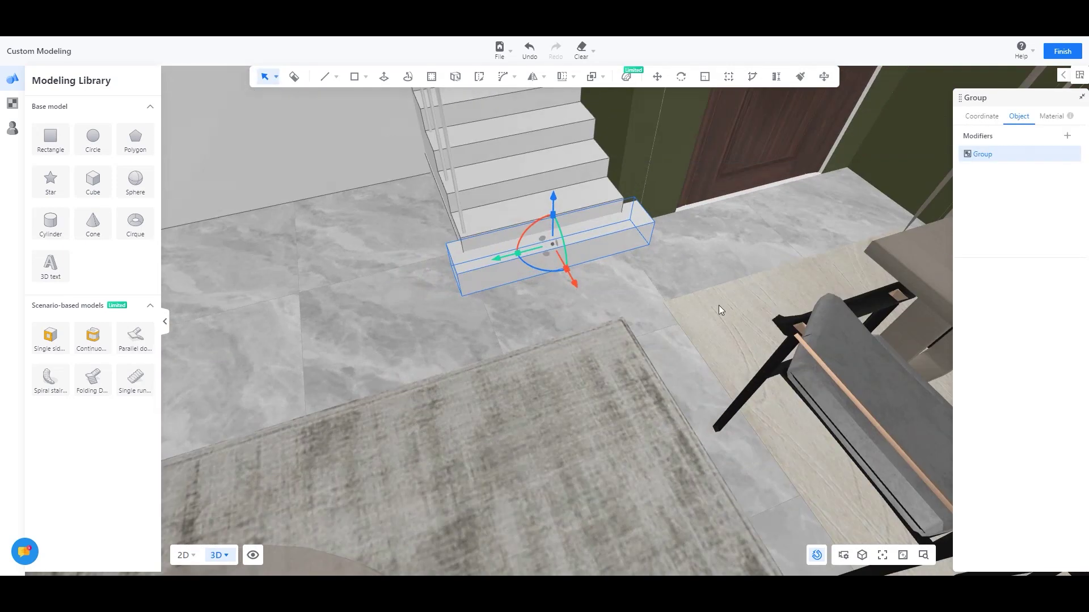
mouse_move(518, 270)
middle_down()
mouse_move(519, 255)
mouse_move(593, 266)
mouse_move(578, 300)
middle_up()
click(520, 255)
key(p)
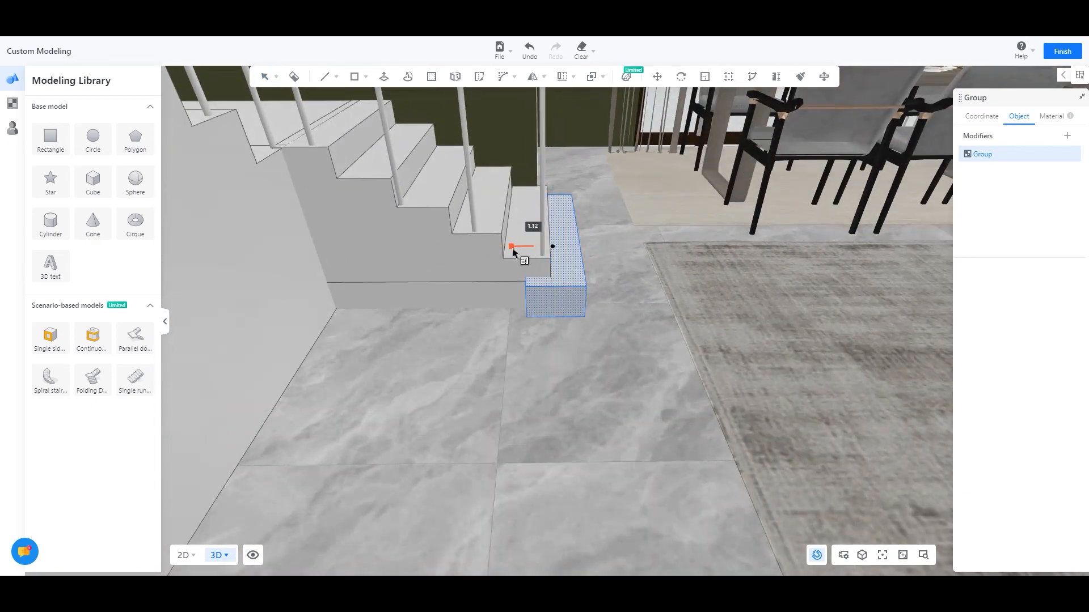
click(513, 252)
mouse_move(513, 252)
middle_down()
mouse_move(456, 353)
mouse_move(593, 299)
mouse_move(402, 388)
mouse_move(652, 355)
mouse_move(522, 324)
middle_up()
scroll(364, 287, up, 3)
Step: Lower the extra step box along the blue axis onto the floor and check its position
mouse_move(365, 287)
middle_down()
mouse_move(677, 347)
mouse_move(540, 377)
mouse_move(499, 371)
mouse_move(530, 379)
middle_up()
scroll(634, 292, up, 3)
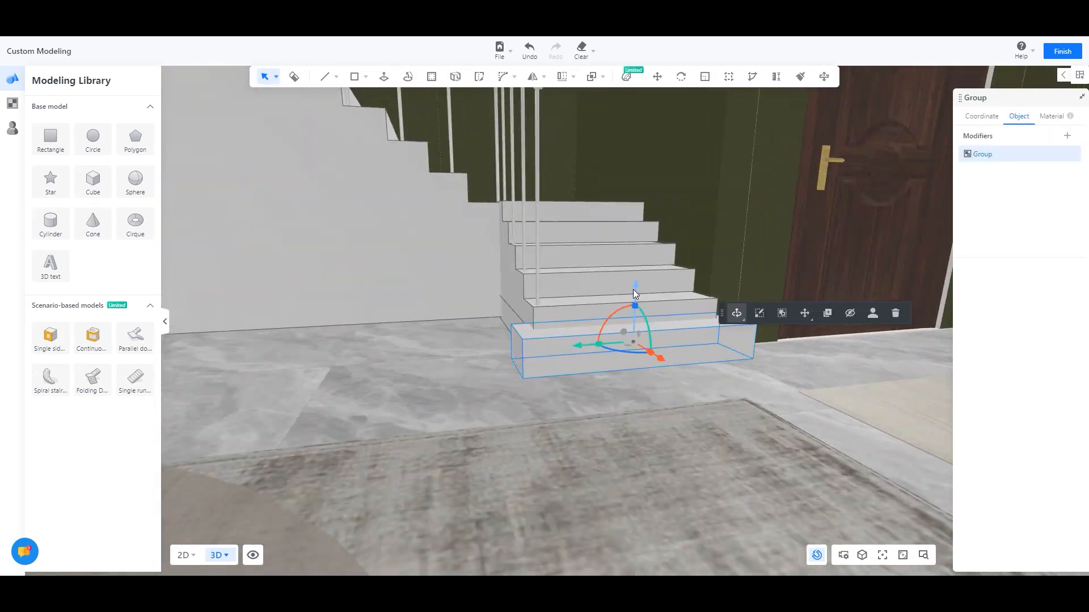
drag(634, 292, 637, 292)
middle_drag(637, 292, 411, 418)
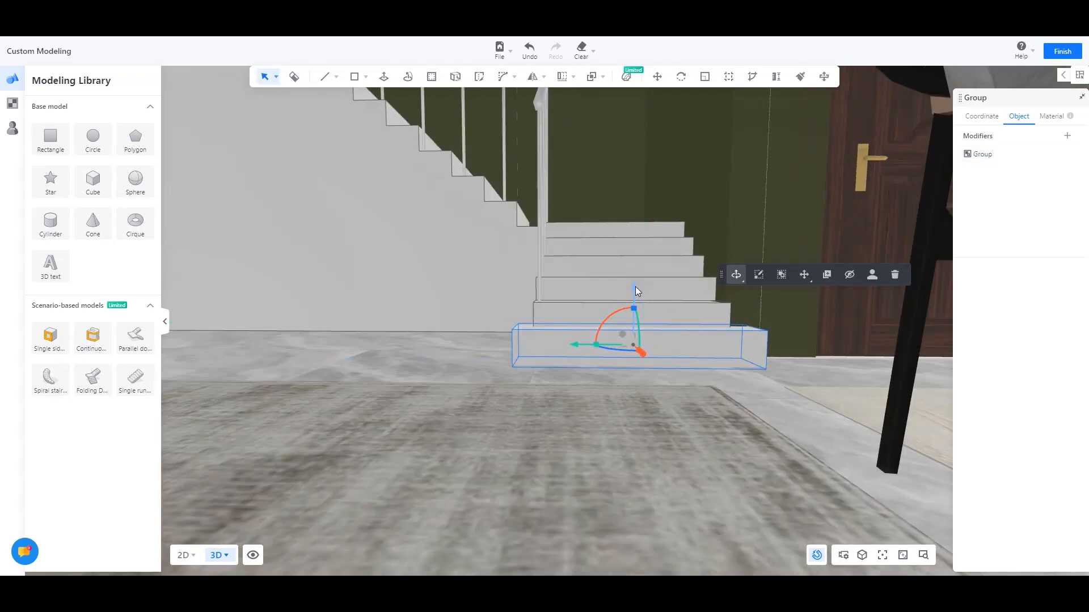
drag(637, 290, 638, 290)
mouse_move(637, 290)
middle_down()
mouse_move(766, 388)
mouse_move(566, 384)
mouse_move(385, 407)
mouse_move(706, 383)
mouse_move(539, 393)
mouse_move(672, 198)
middle_up()
Step: Enter the bottom step group with the Material Brush active, orbiting to face the short flight
click(800, 78)
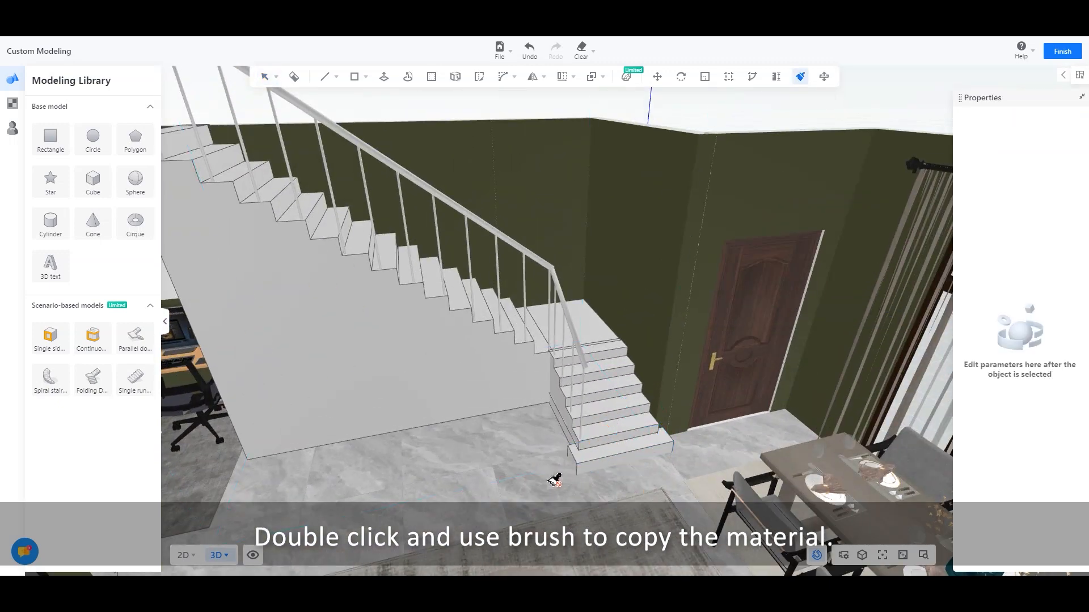
click(608, 451)
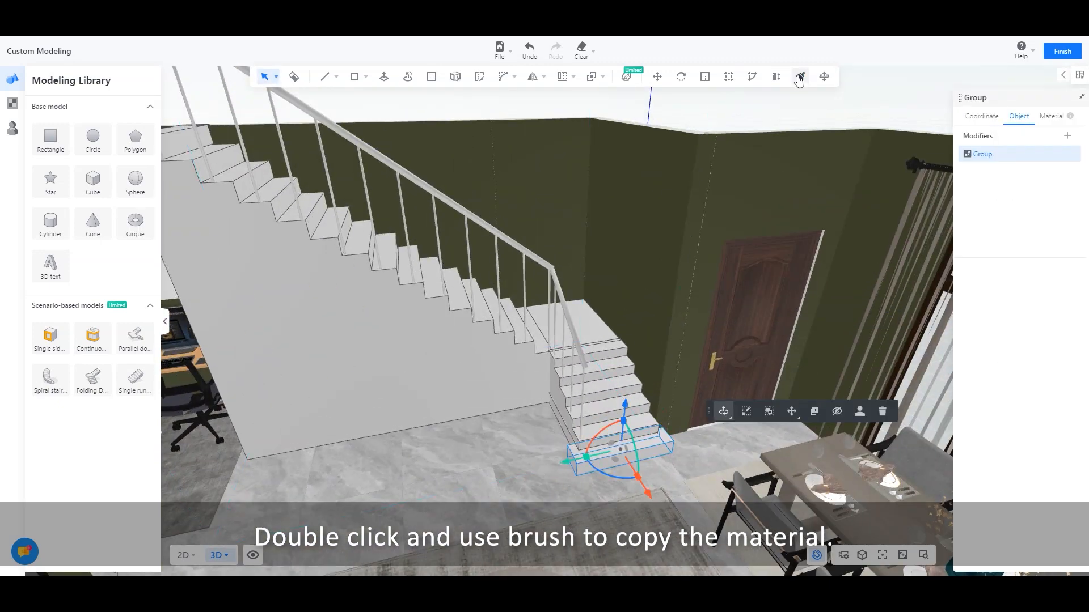
click(800, 78)
double_click(616, 451)
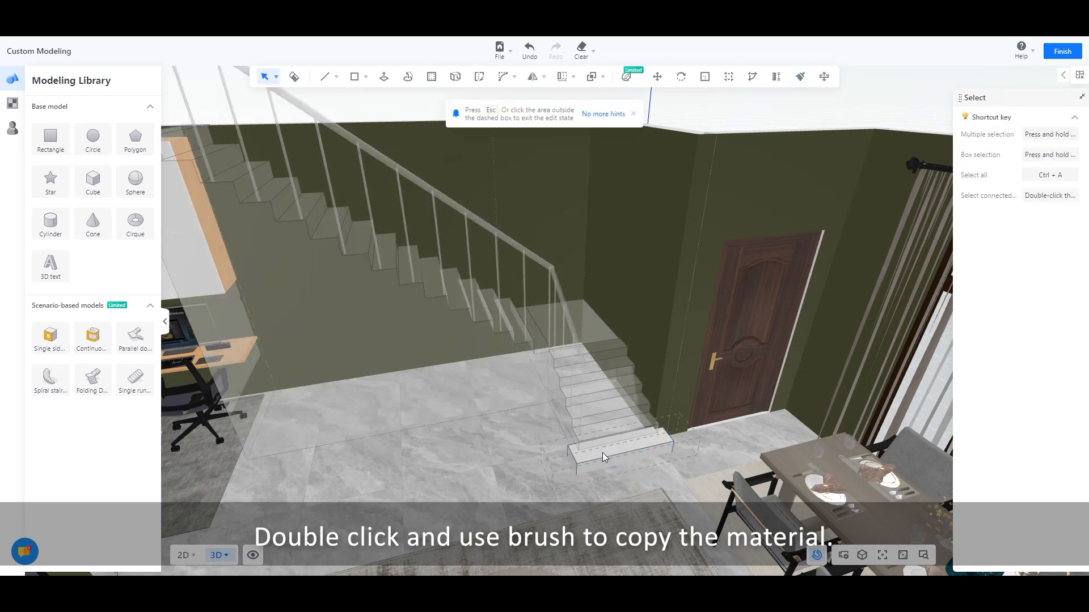
key(m)
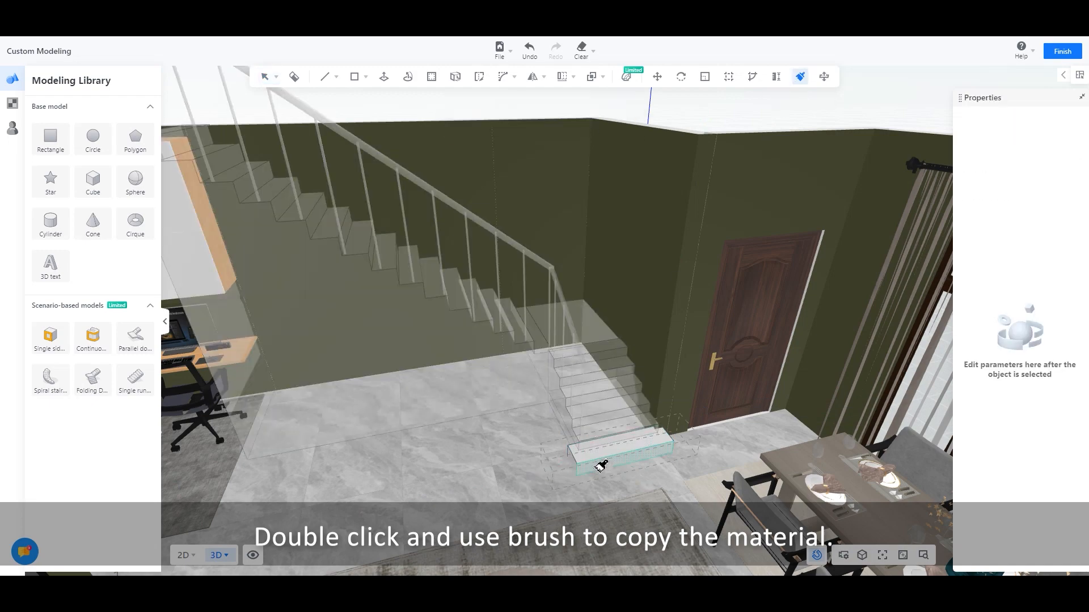
scroll(612, 451, up, 1)
scroll(587, 455, up, 1)
scroll(605, 448, up, 1)
scroll(605, 448, up, 1)
mouse_move(591, 445)
mouse_down()
mouse_move(535, 418)
mouse_move(614, 489)
mouse_up()
drag(509, 469, 734, 454)
key(Escape)
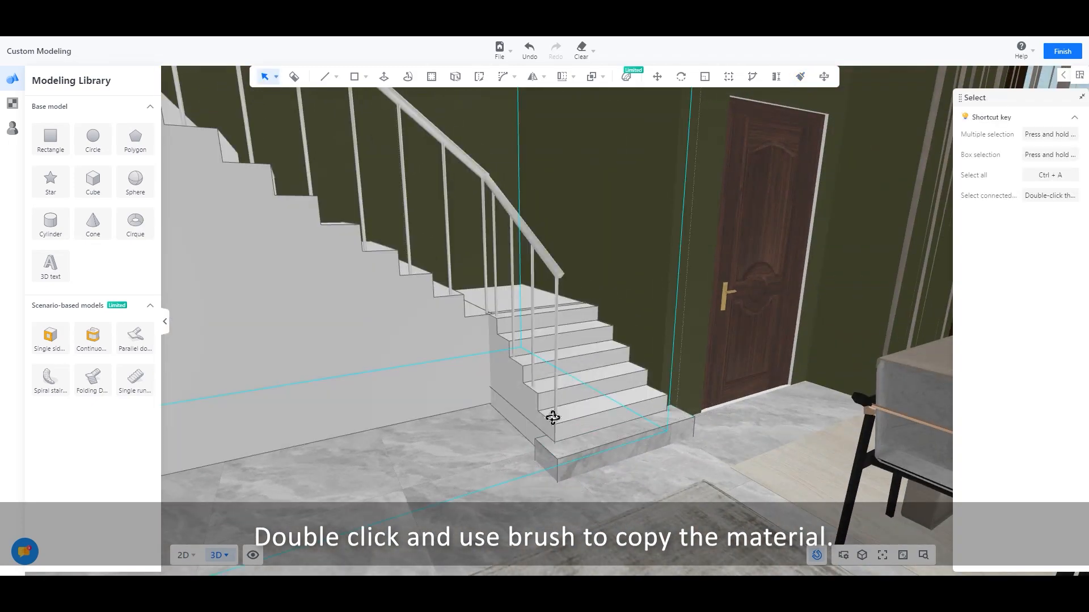
Step: Paint the copied grey marble onto the bottom step inside the stair group
double_click(547, 425)
click(493, 467)
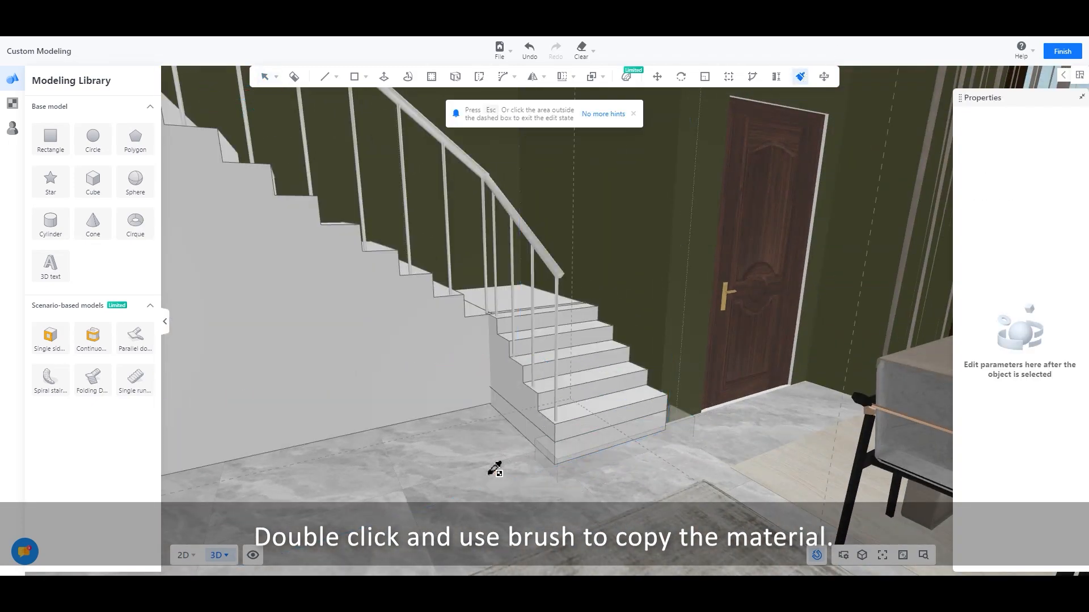
double_click(583, 422)
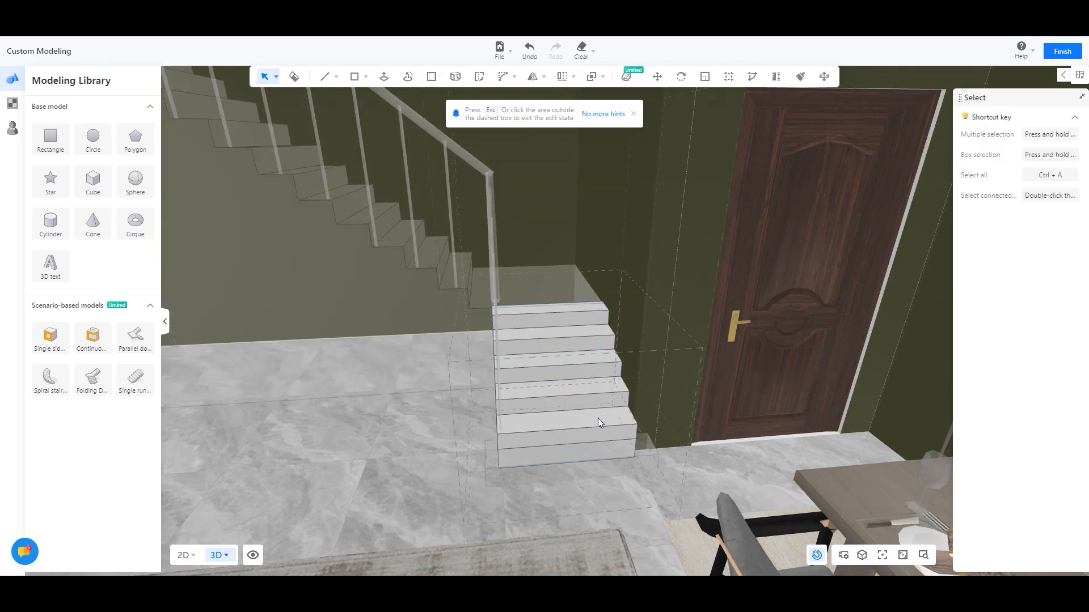
click(352, 445)
click(571, 432)
key(m)
click(523, 320)
key(Escape)
right_drag(553, 307, 450, 479)
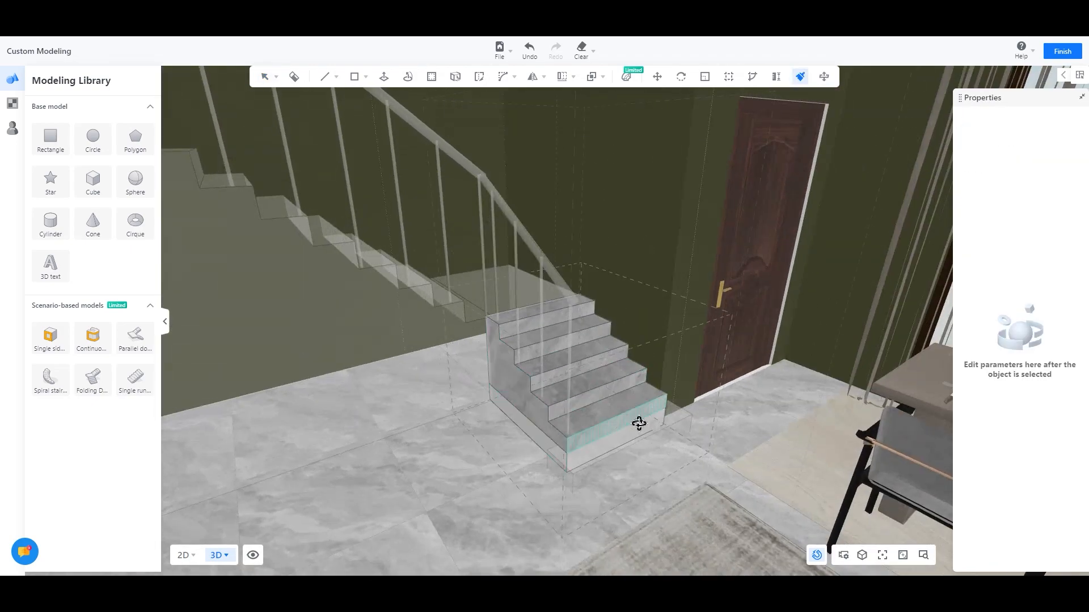
Step: Sample the marble from the main stairs and brush it onto the short stair flight
click(547, 430)
double_click(548, 429)
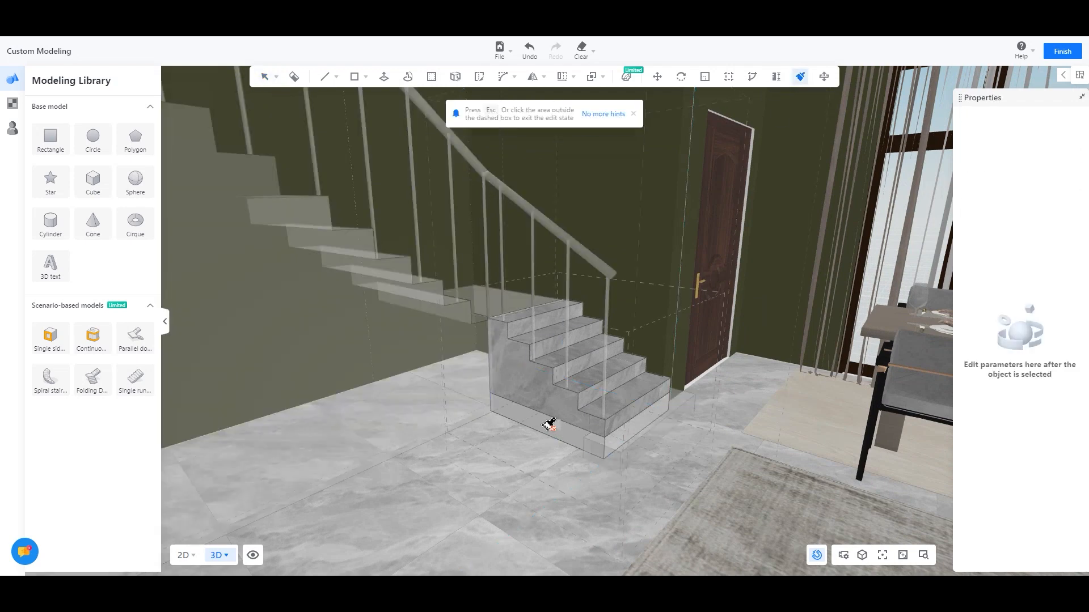
key(m)
key(Escape)
mouse_move(571, 432)
right_down()
mouse_move(680, 497)
mouse_move(543, 288)
right_up()
click(543, 288)
key(m)
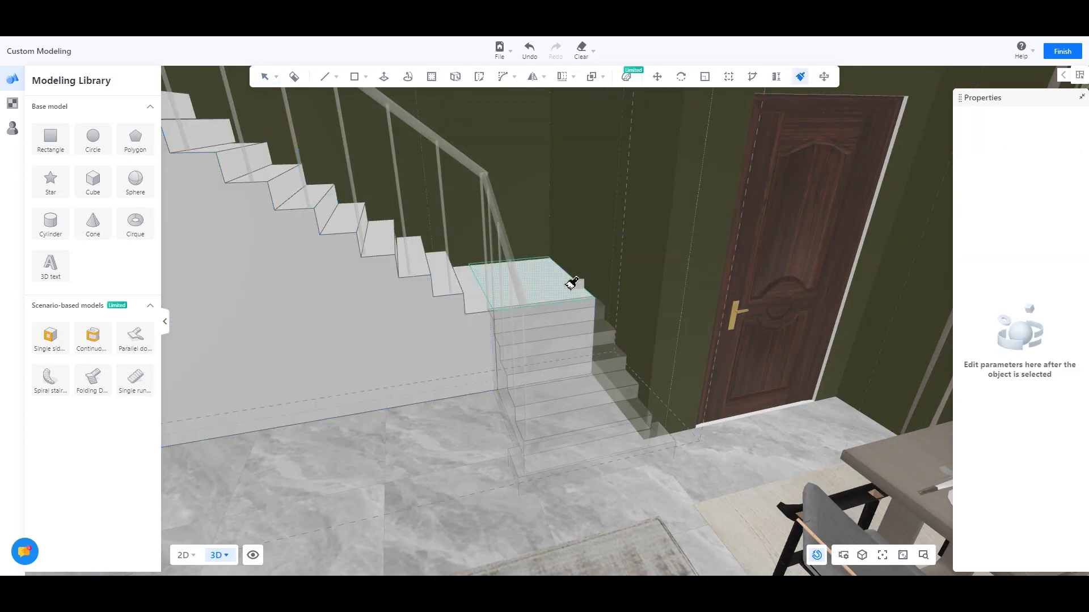
mouse_move(425, 262)
right_down()
mouse_move(201, 353)
mouse_move(612, 352)
mouse_move(579, 294)
mouse_move(599, 315)
right_up()
mouse_move(581, 219)
right_down()
mouse_move(595, 182)
mouse_move(533, 200)
right_up()
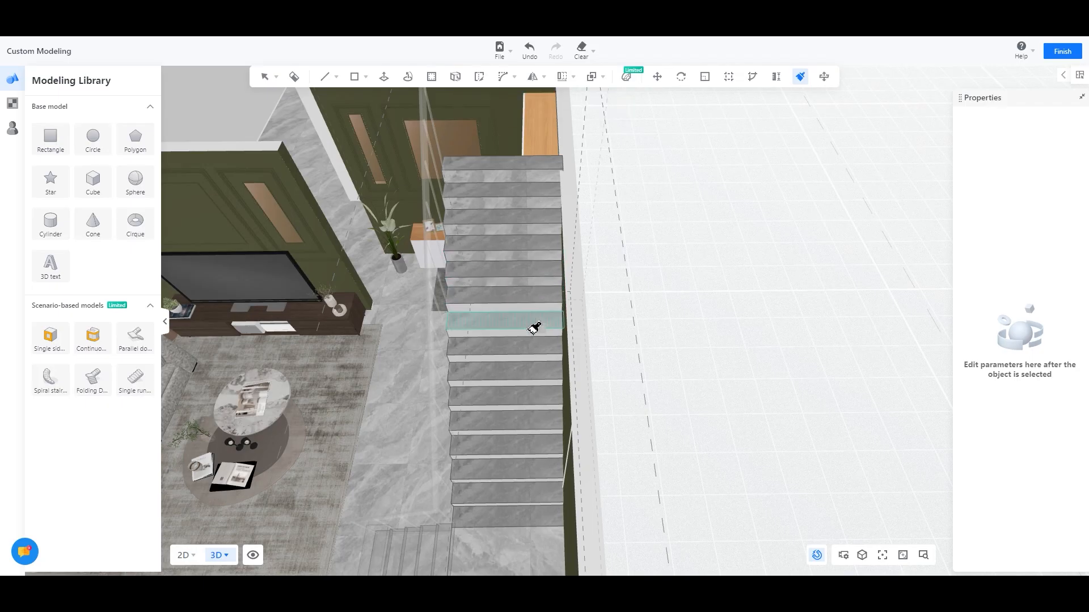
Step: Apply dark Metal 2 from the public Metal library to the main staircase handrail
mouse_move(531, 388)
right_down()
mouse_move(554, 418)
mouse_move(704, 488)
mouse_move(535, 462)
mouse_move(596, 263)
right_up()
key(Escape)
click(12, 104)
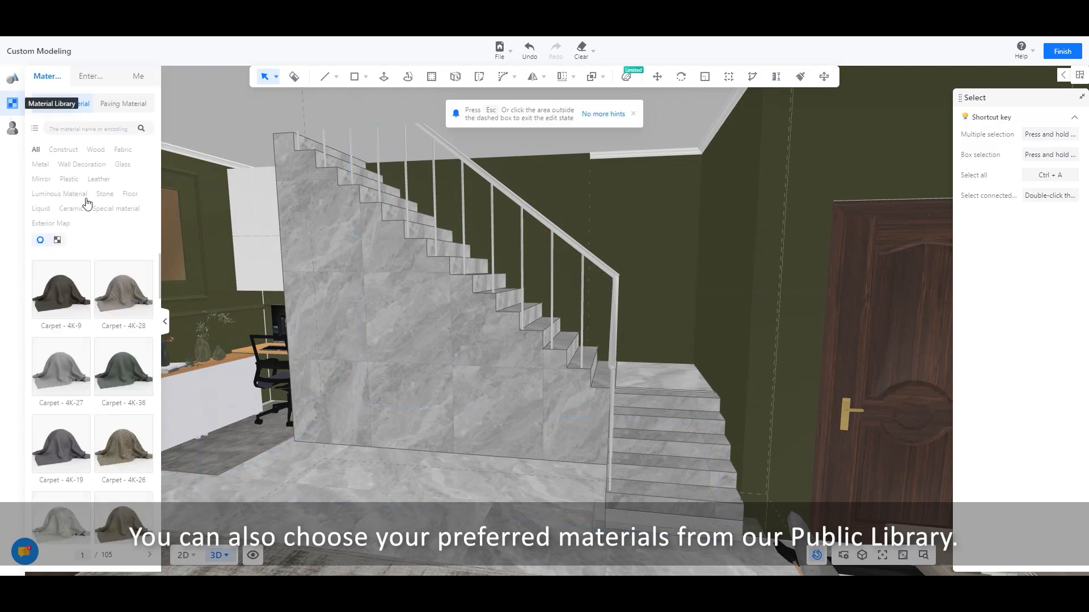
click(43, 164)
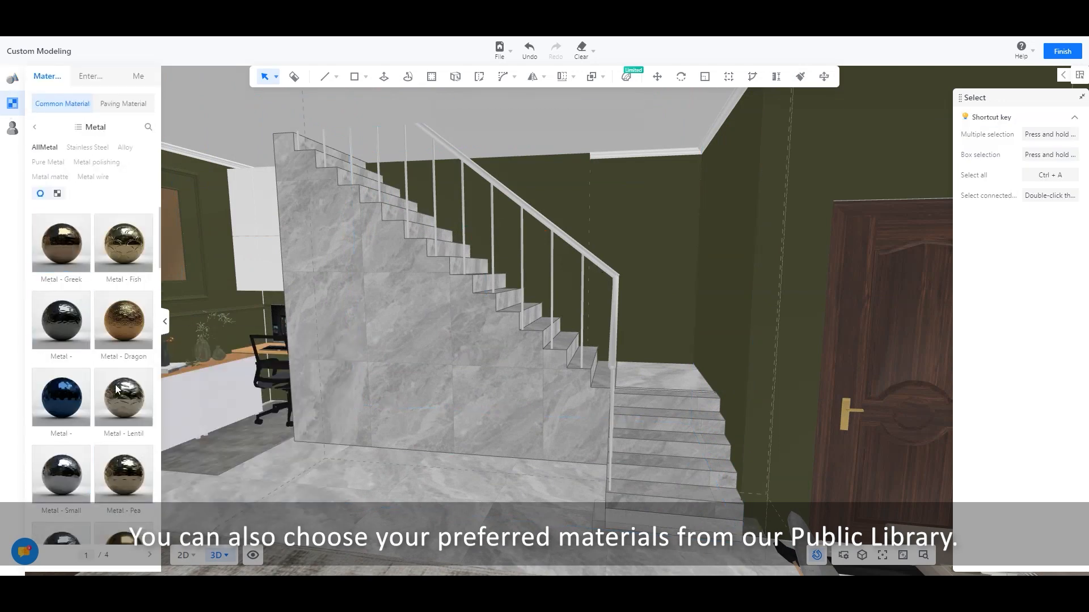
scroll(128, 426, down, 1)
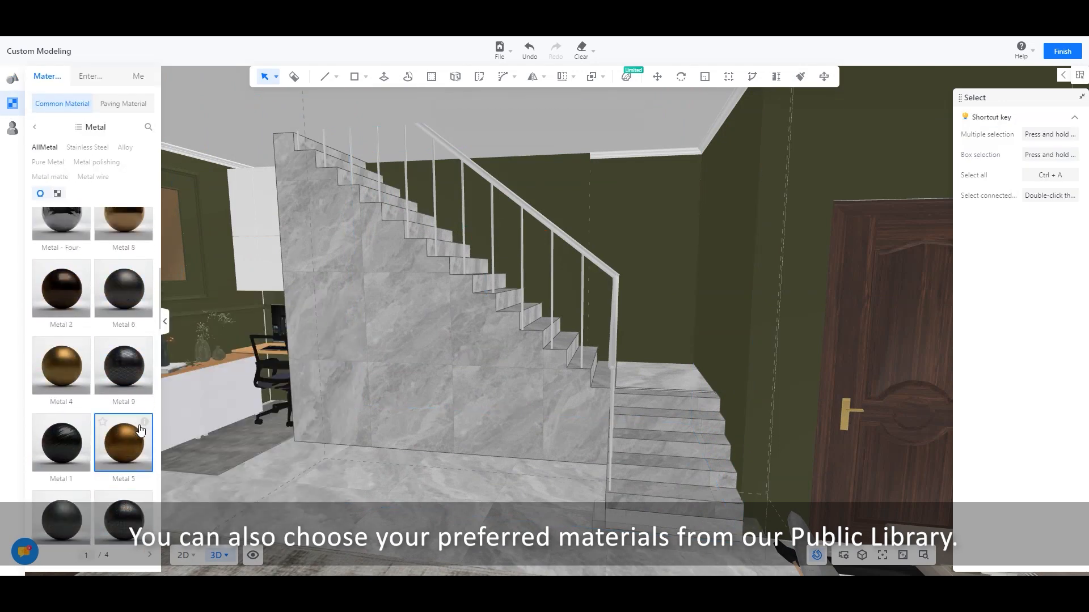
scroll(103, 348, up, 3)
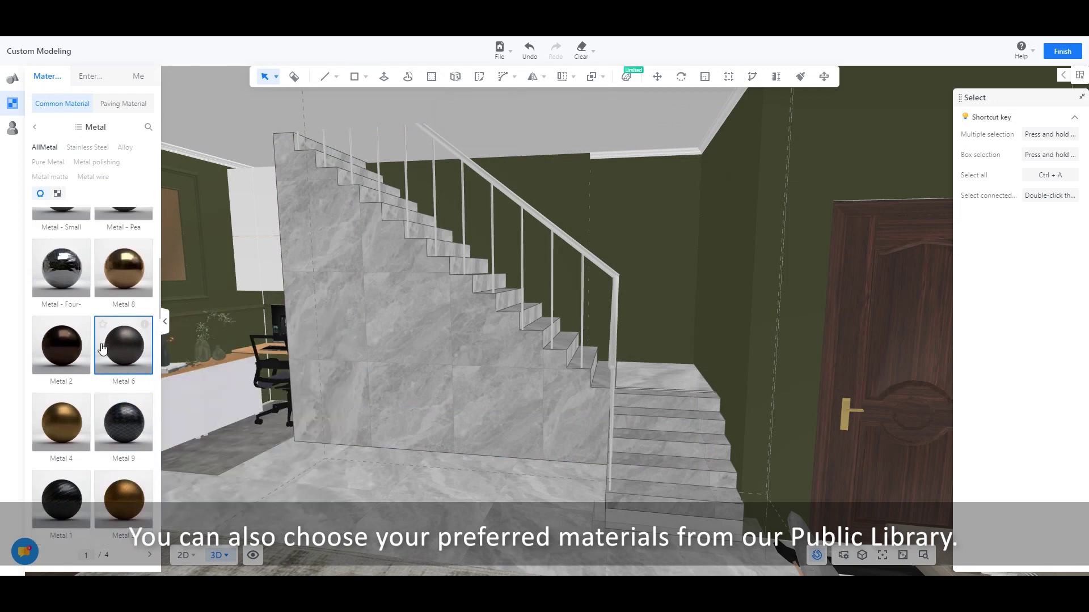
double_click(547, 222)
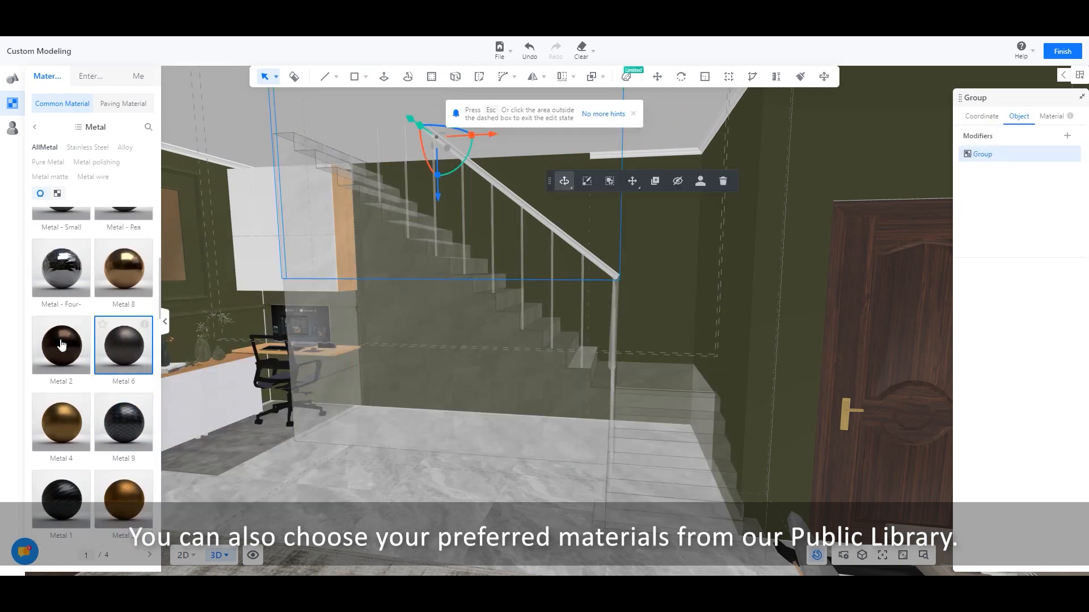
click(108, 339)
click(527, 209)
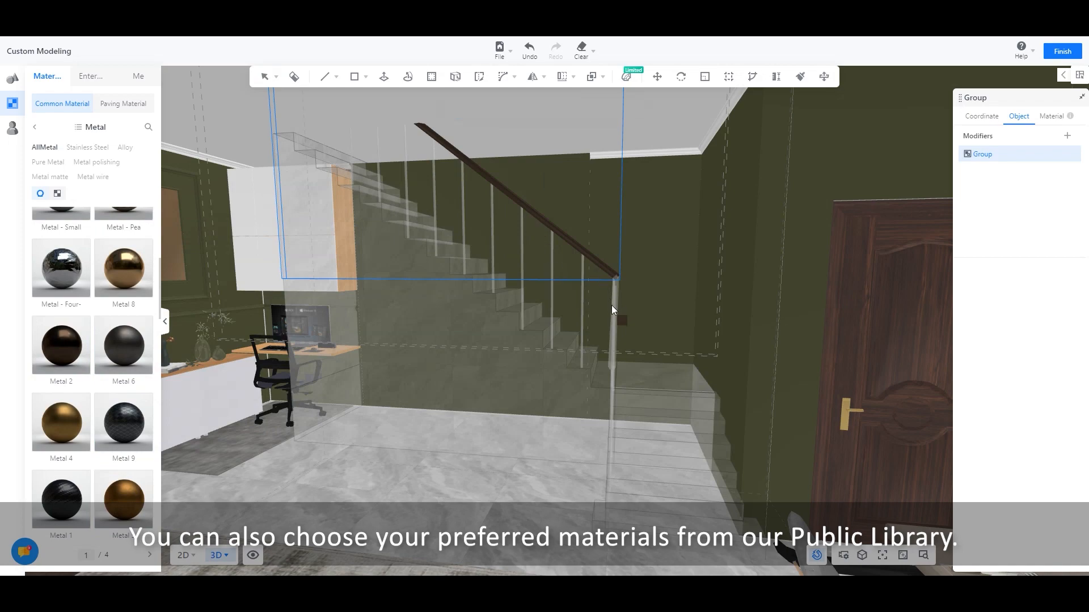
middle_drag(614, 315, 594, 269)
scroll(486, 399, up, 3)
Step: Select all twelve railing posts and finish them in dark Metal 2
middle_drag(469, 447, 266, 134)
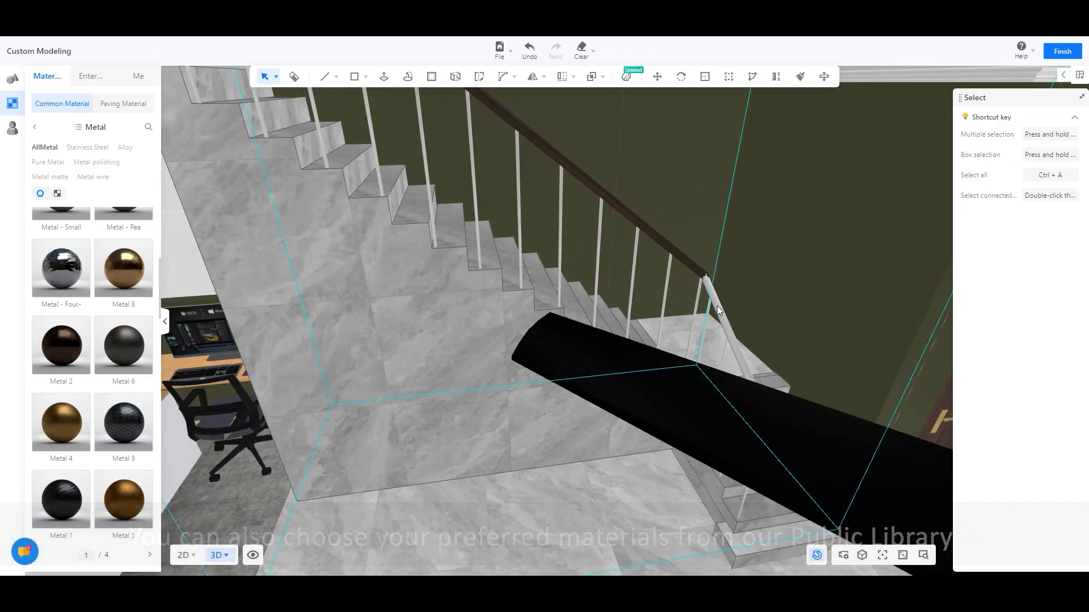
click(292, 119)
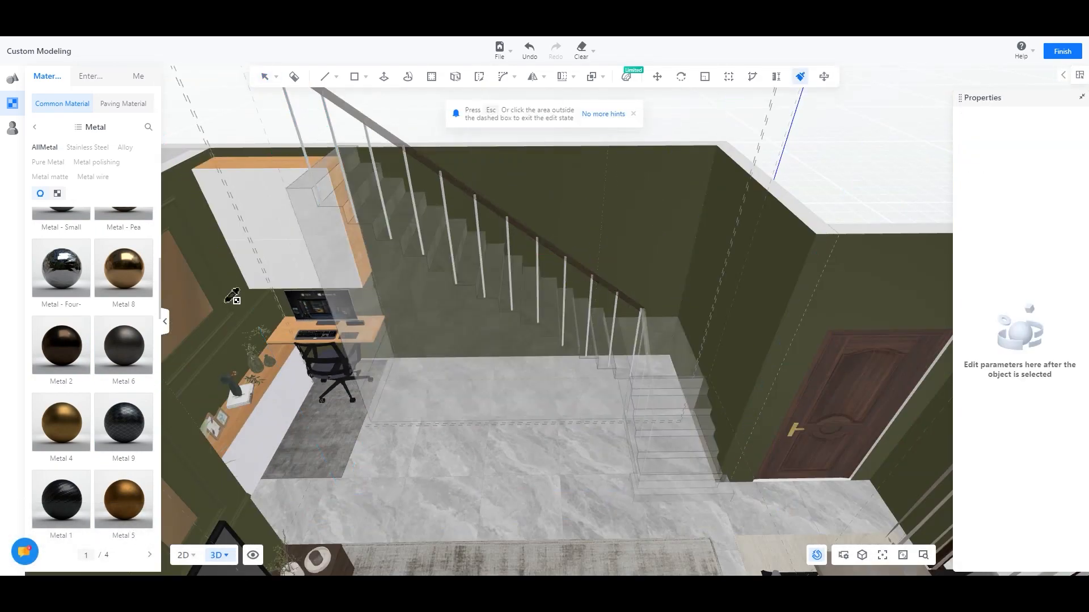
double_click(338, 132)
click(367, 175)
shift+click(411, 175)
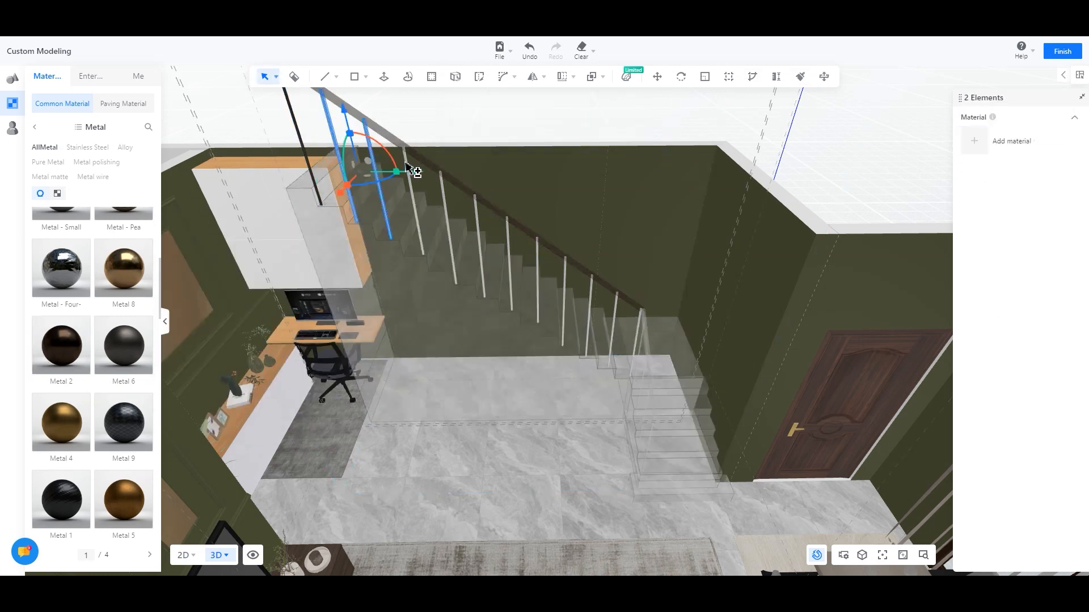
drag(822, 190, 213, 369)
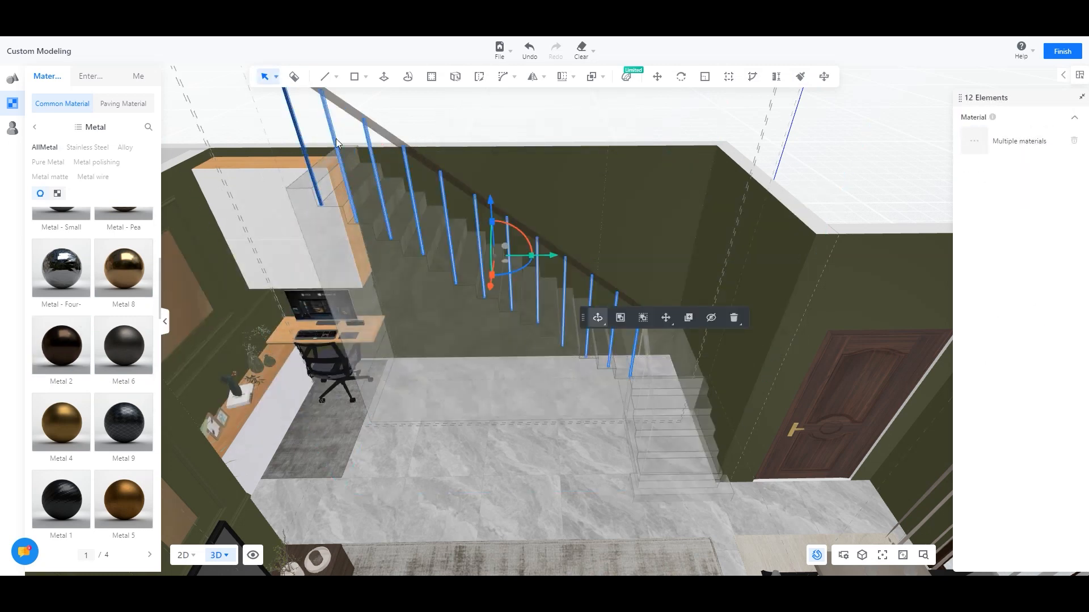
click(61, 345)
key(Escape)
Step: Enter the short stair's railing group and select its posts for the same metal finish
drag(576, 433, 491, 429)
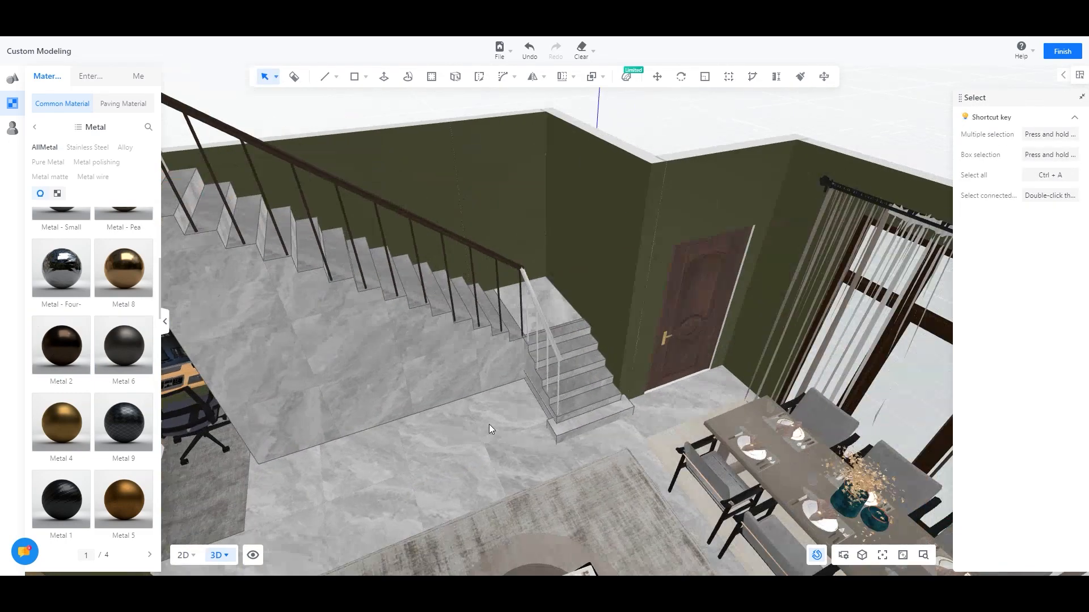
scroll(585, 262, up, 3)
double_click(586, 261)
click(573, 274)
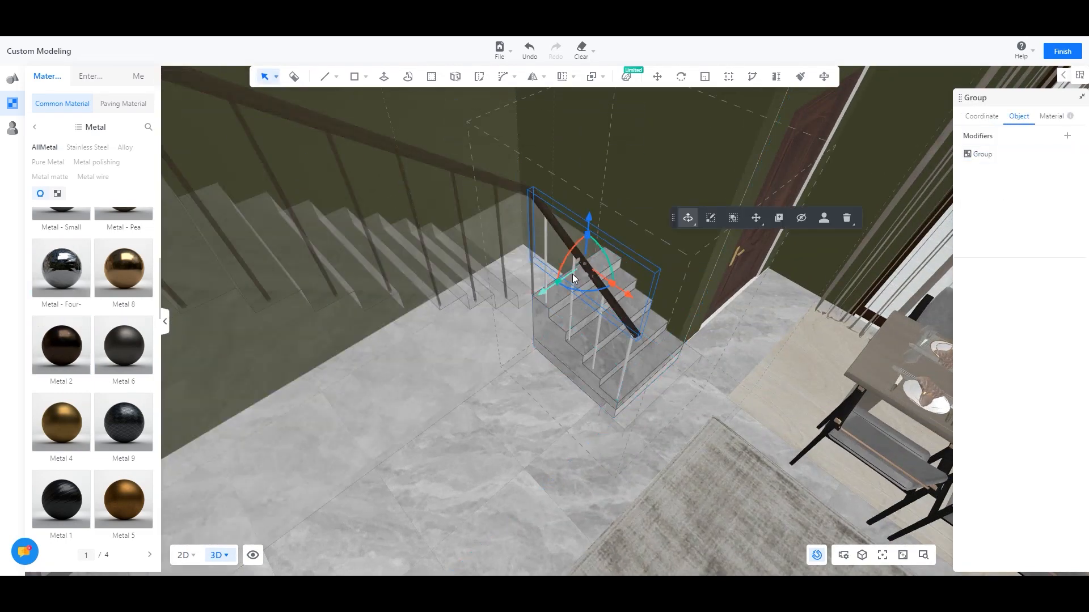
double_click(572, 276)
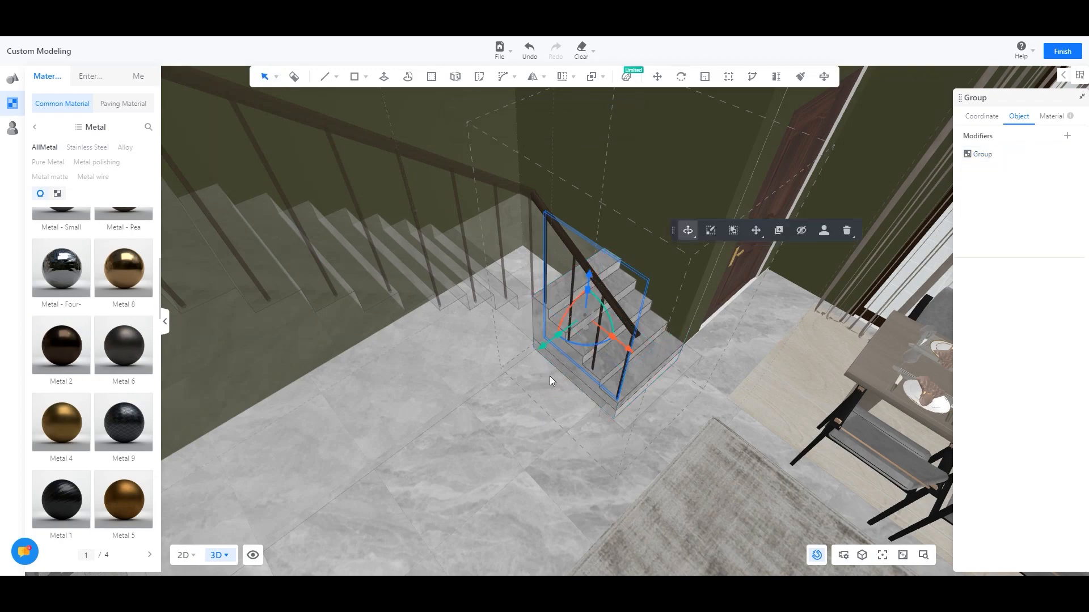
key(Escape)
scroll(400, 430, down, 5)
mouse_move(401, 429)
mouse_down()
mouse_move(396, 372)
mouse_move(452, 271)
mouse_up()
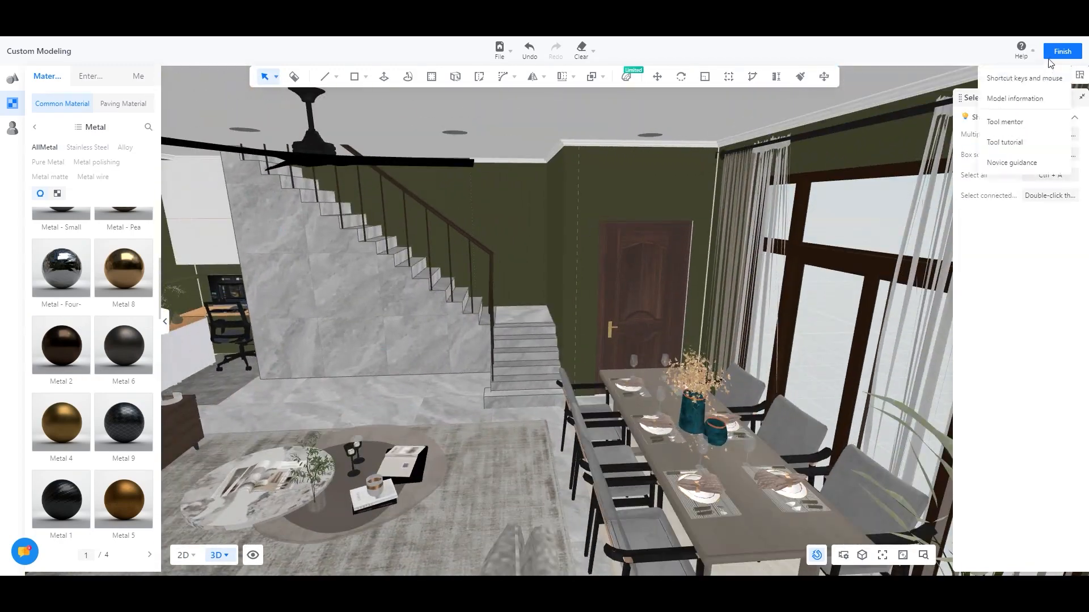